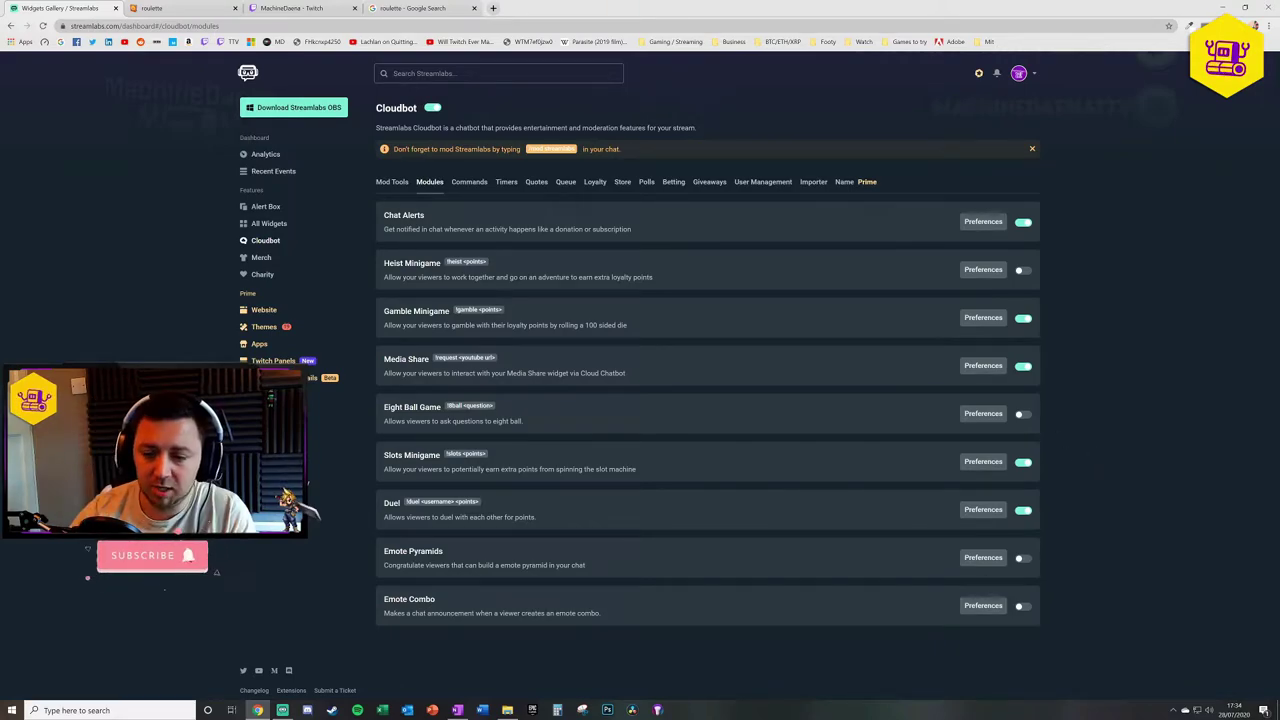
Enable the Eight Ball Game module in Cloudbot and open its preferences
drag(448, 405, 460, 405)
click(460, 412)
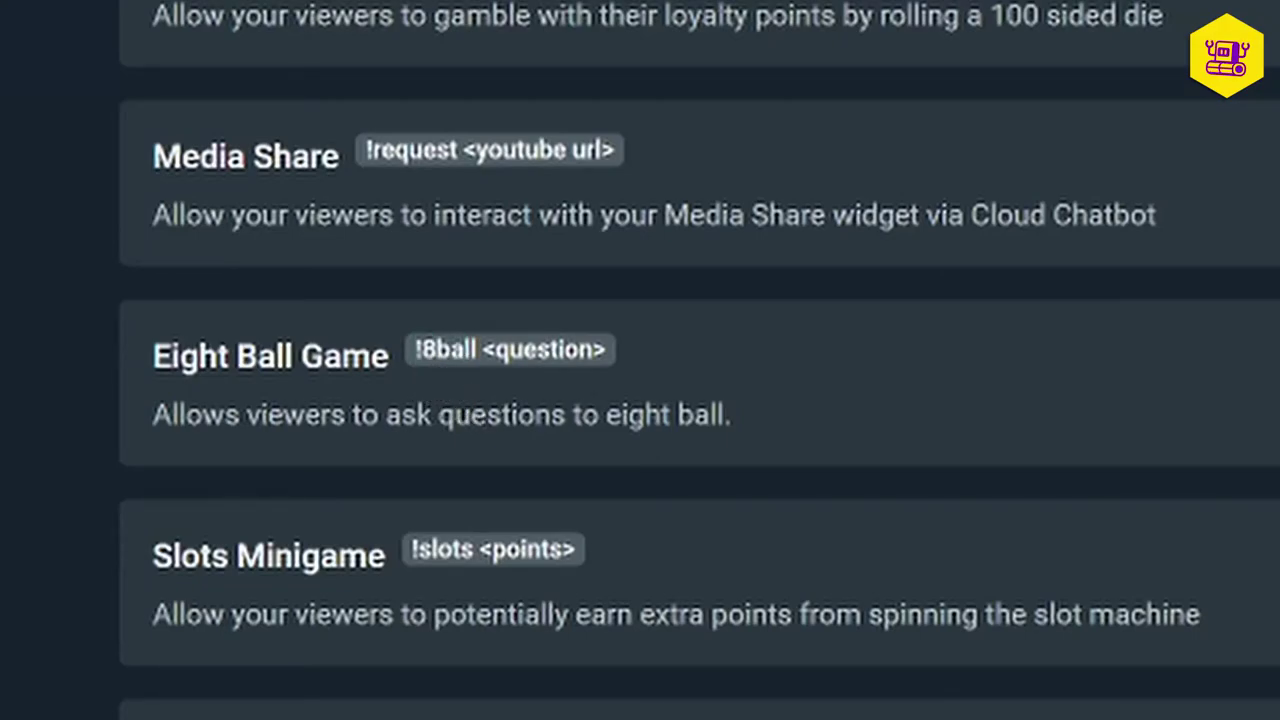
drag(483, 349, 624, 334)
click(624, 334)
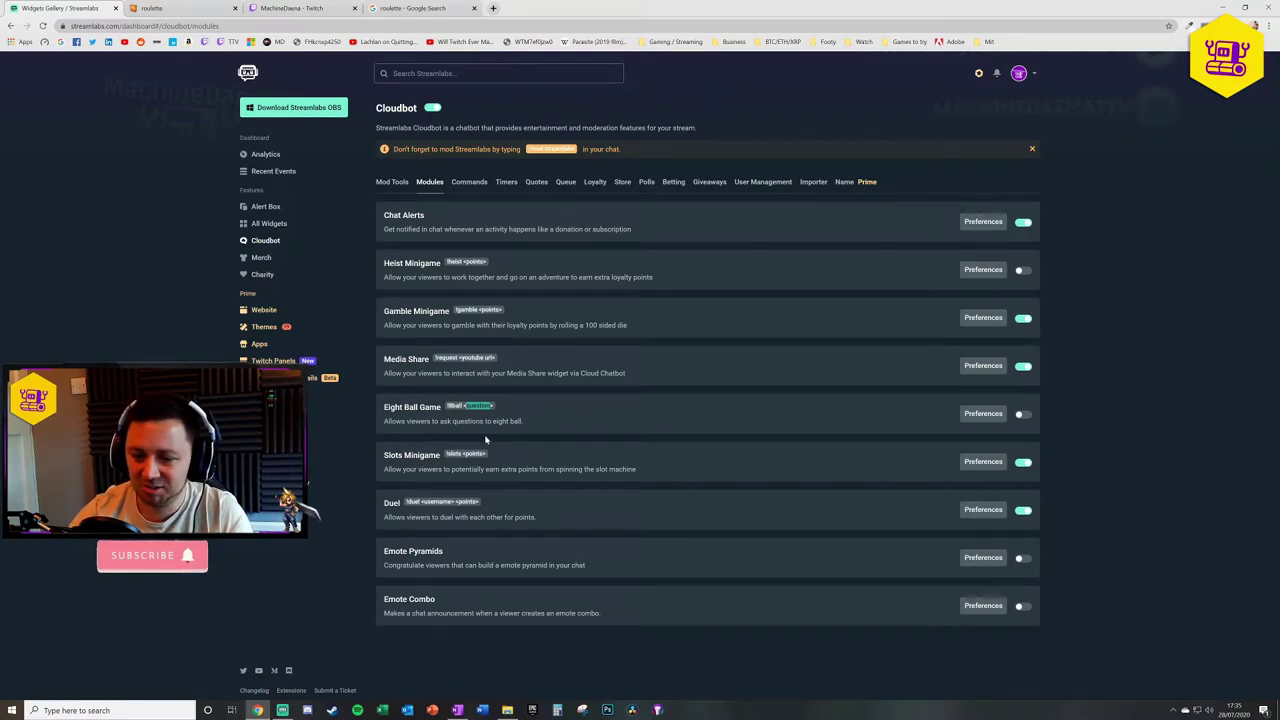
click(1022, 414)
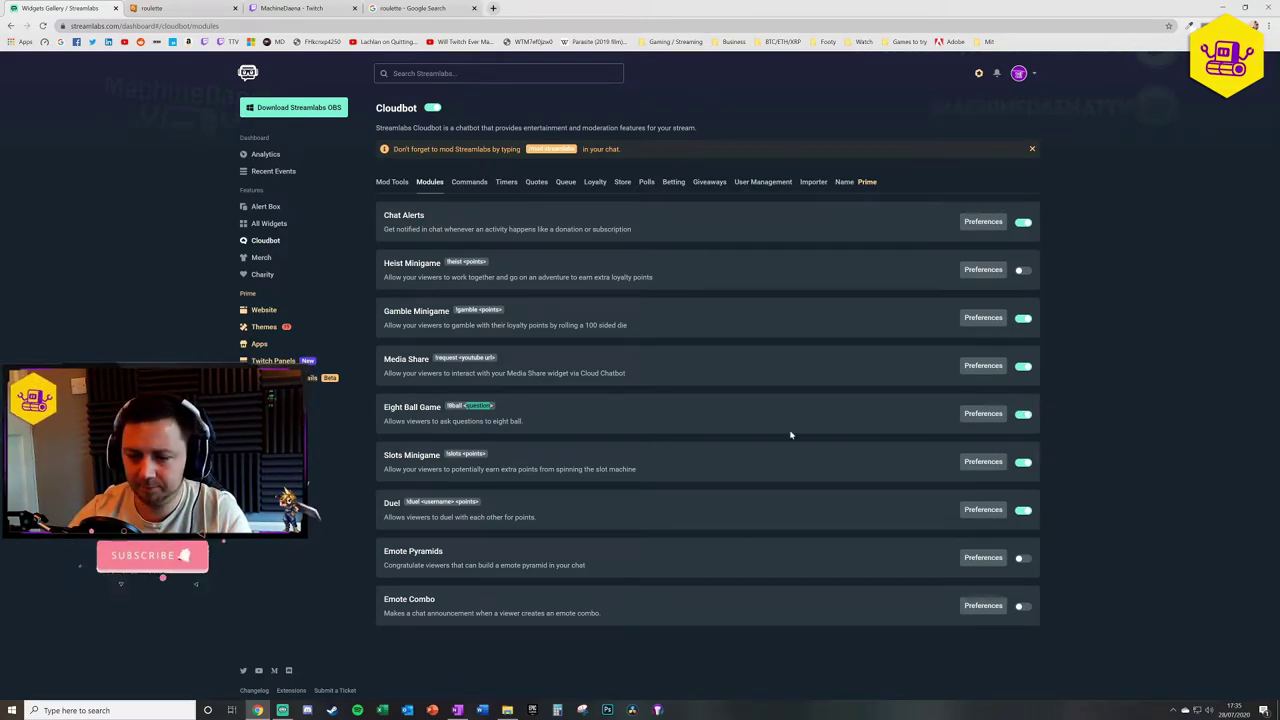
click(983, 415)
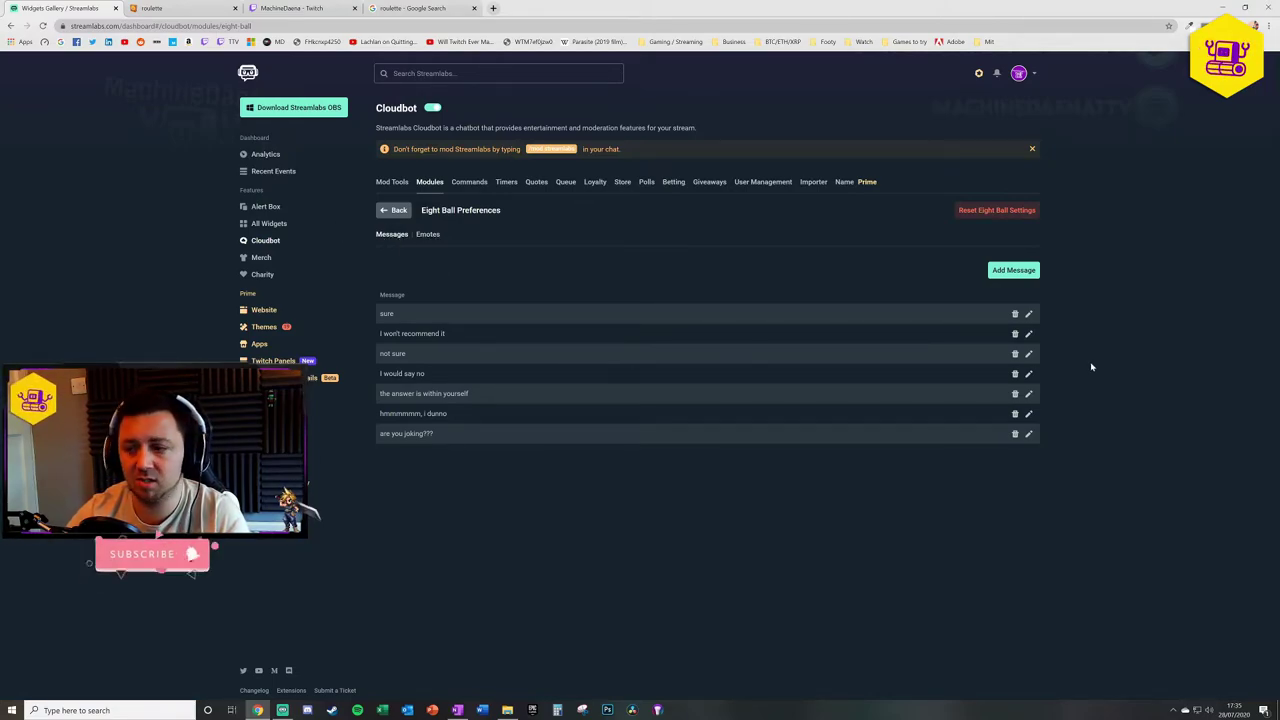
Add the Eight Ball response message "You should be so lucky ..... MATE!" and save it
click(1008, 274)
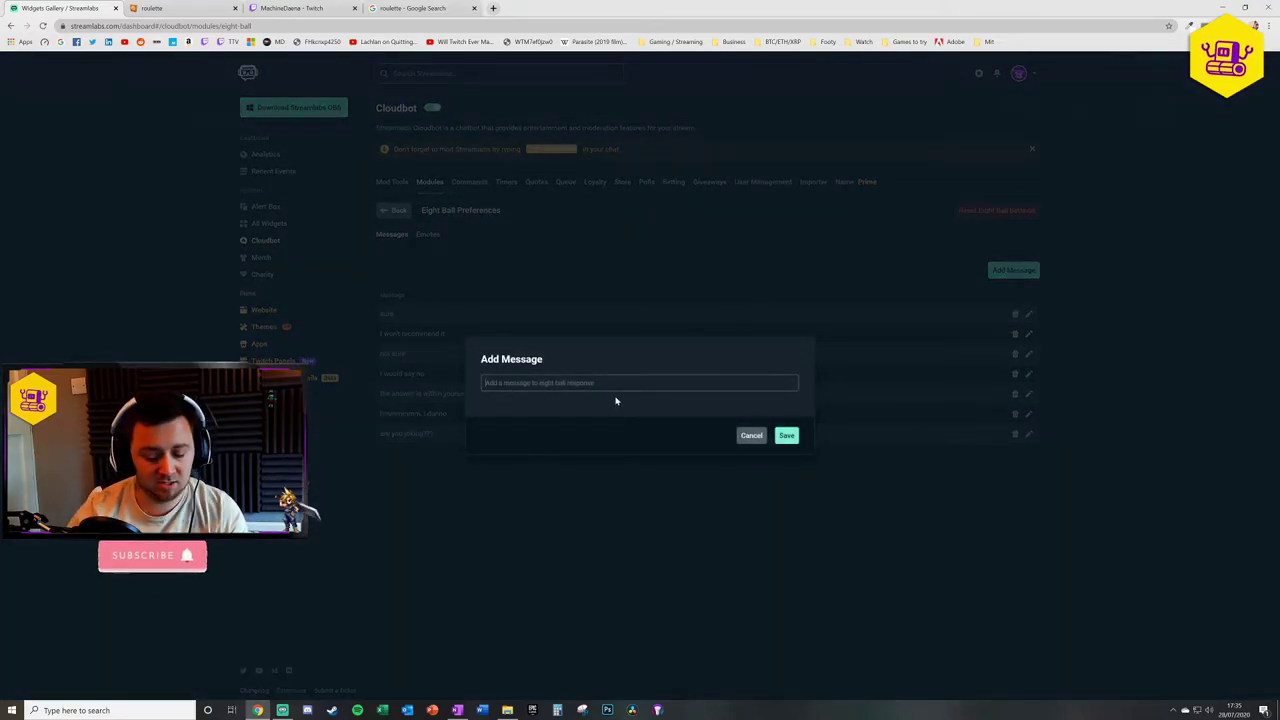
text(You should be so lucky :/)
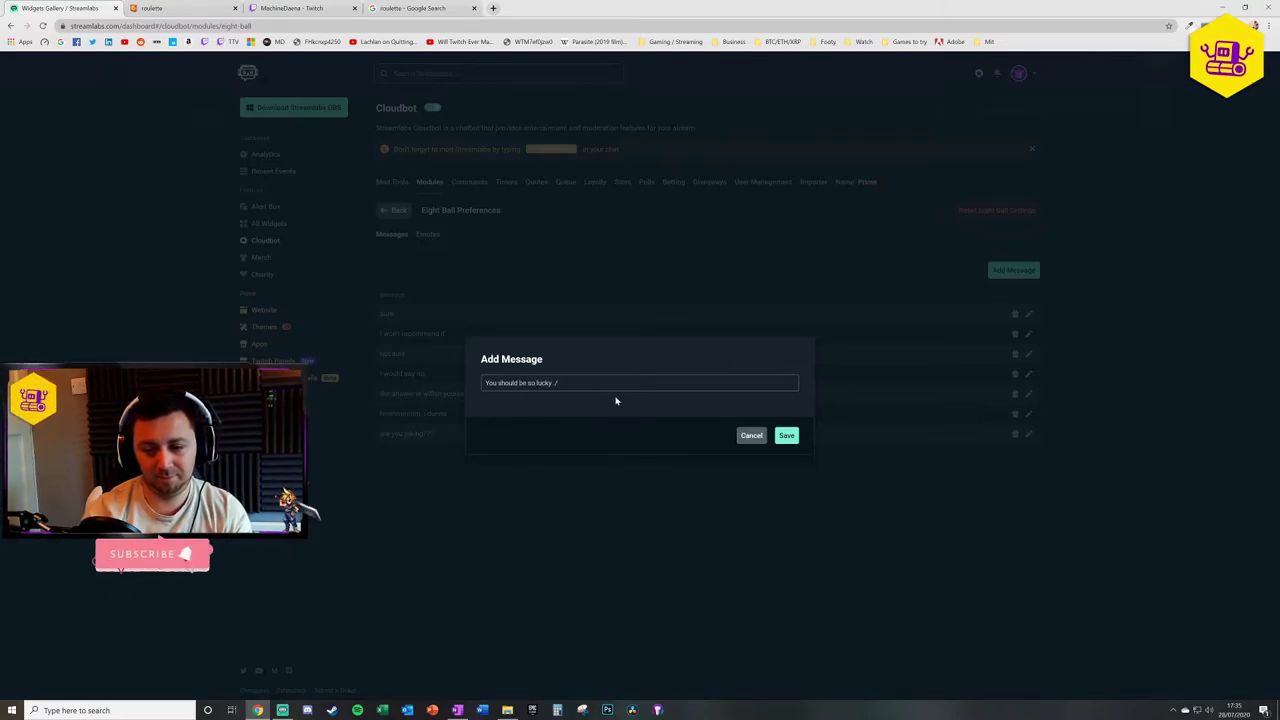
key(BackSpace)
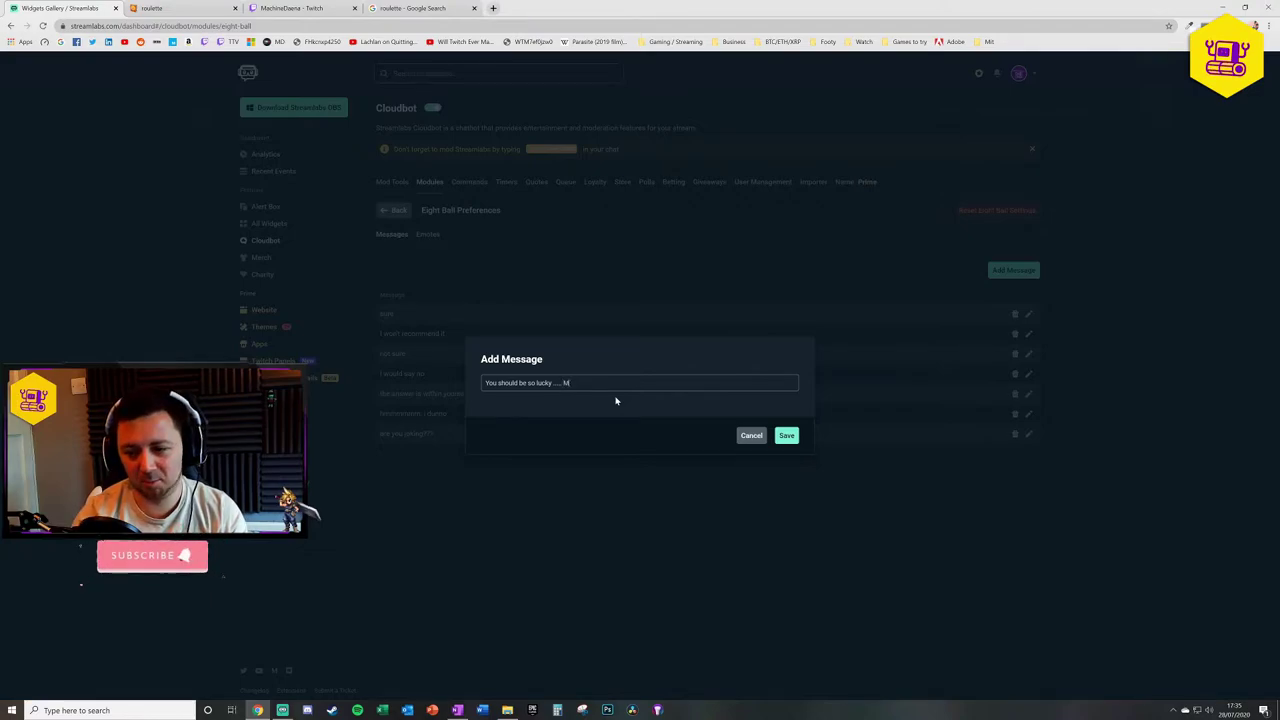
text(!)
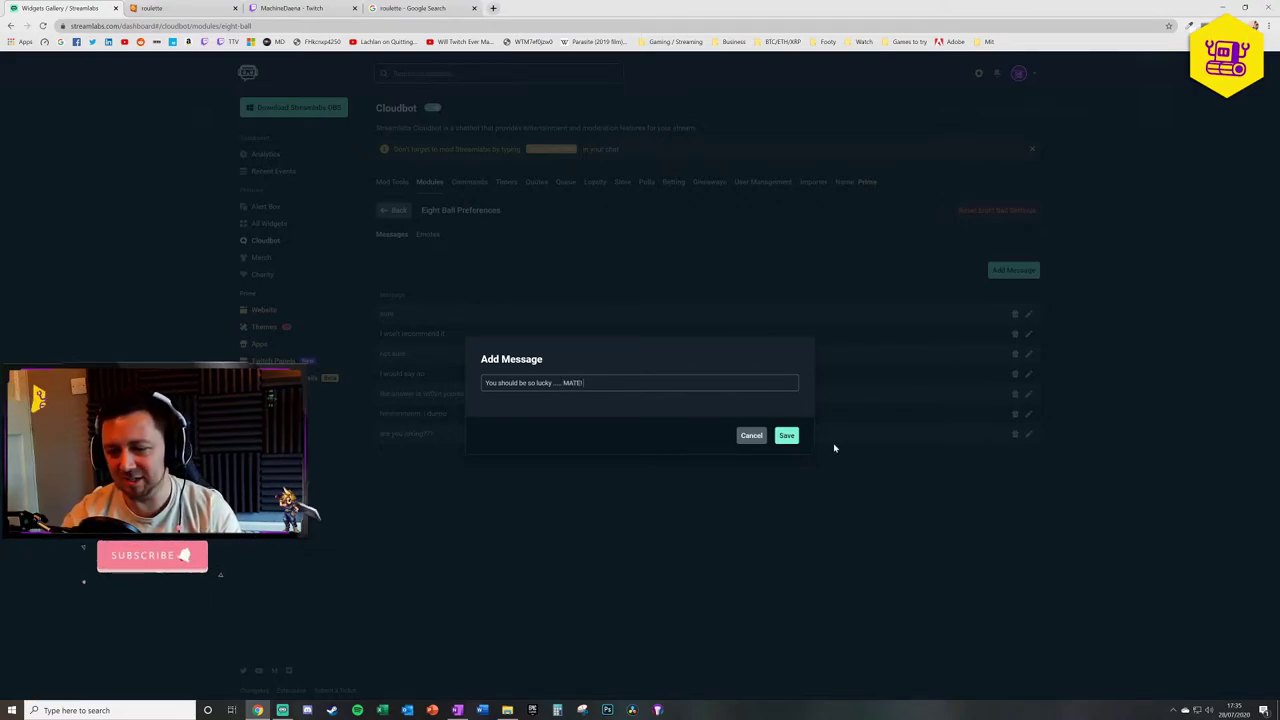
click(788, 436)
drag(383, 454, 506, 460)
click(506, 457)
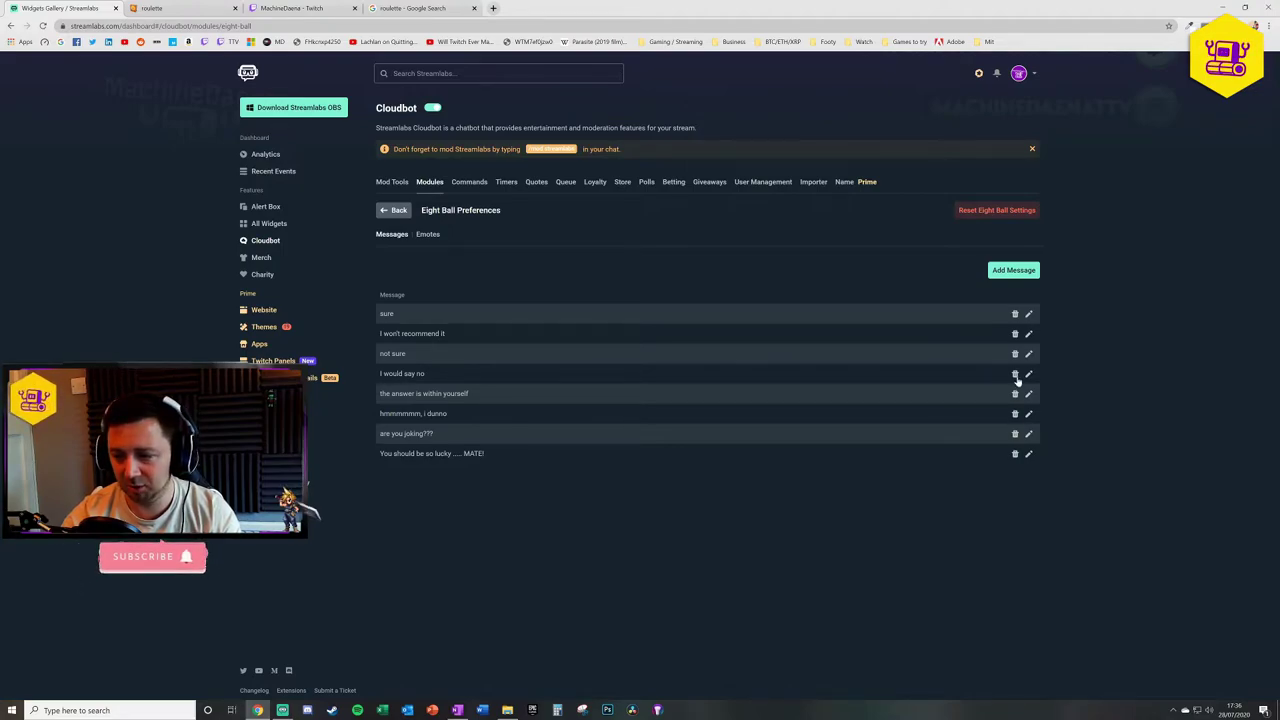
Delete the "sure" message from the Eight Ball responses and confirm the deletion
click(1015, 316)
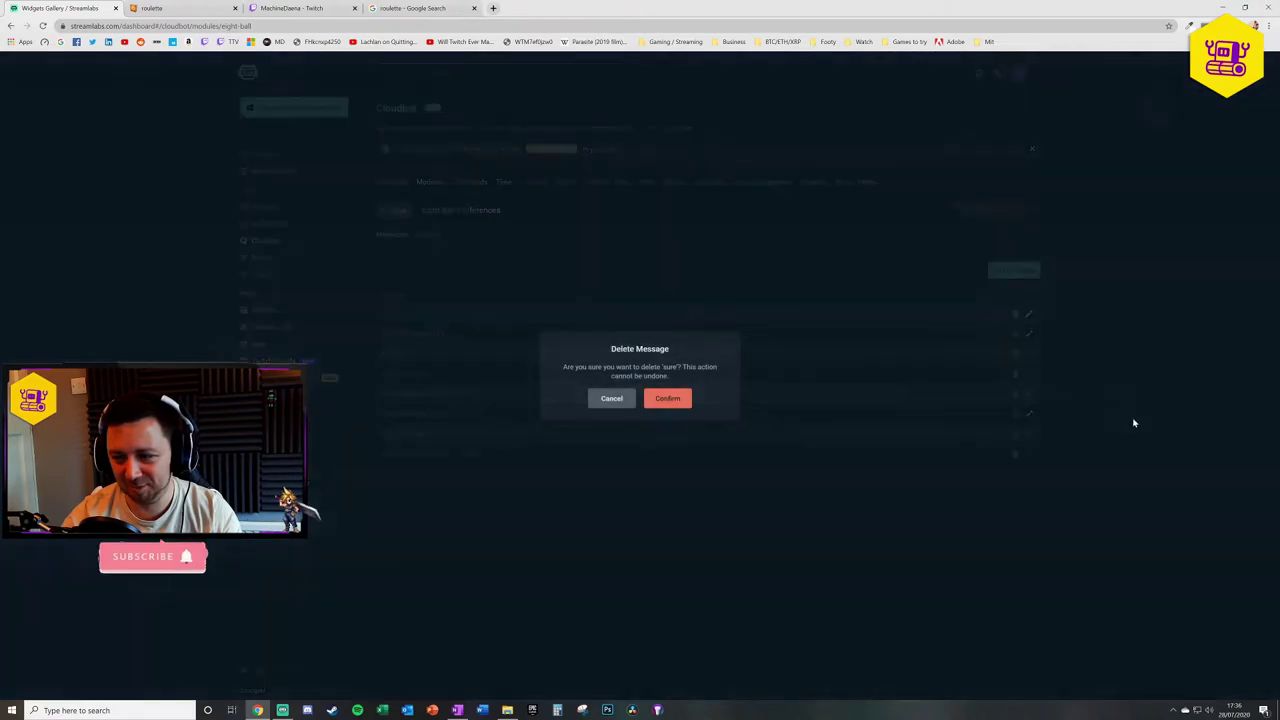
click(668, 398)
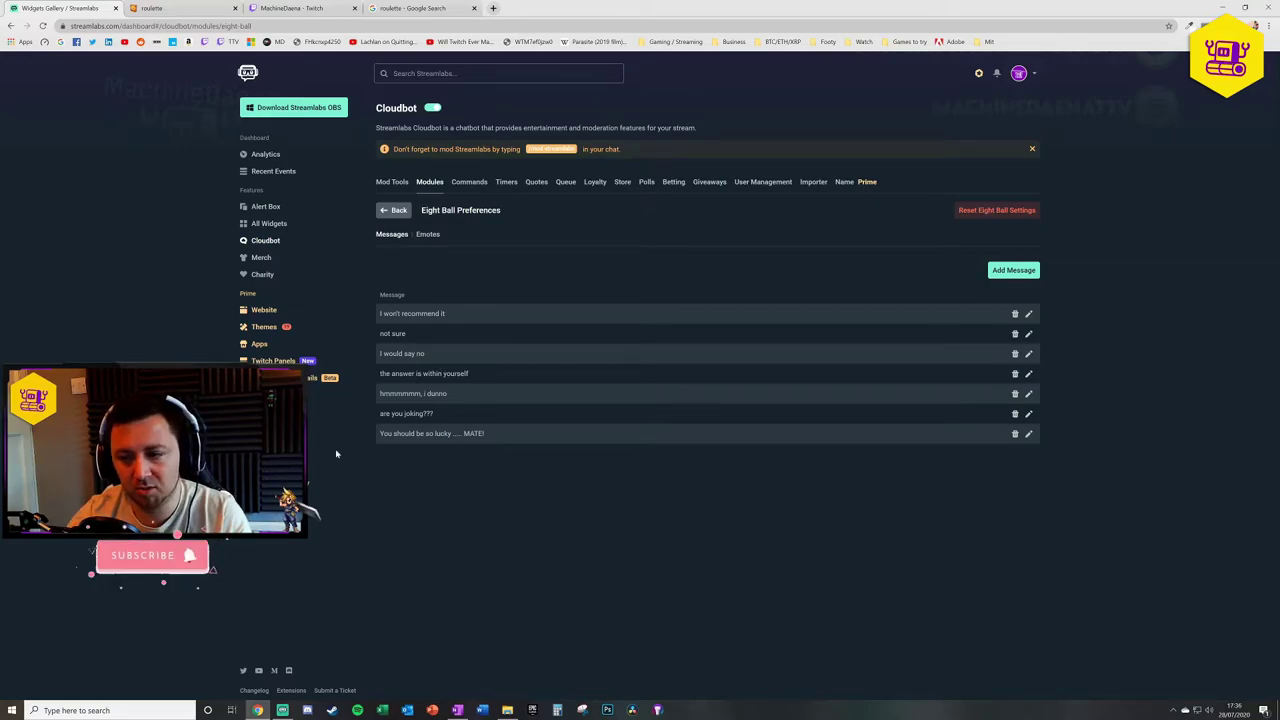
Open the Eight Ball emotes list and begin a new emote entry
click(428, 234)
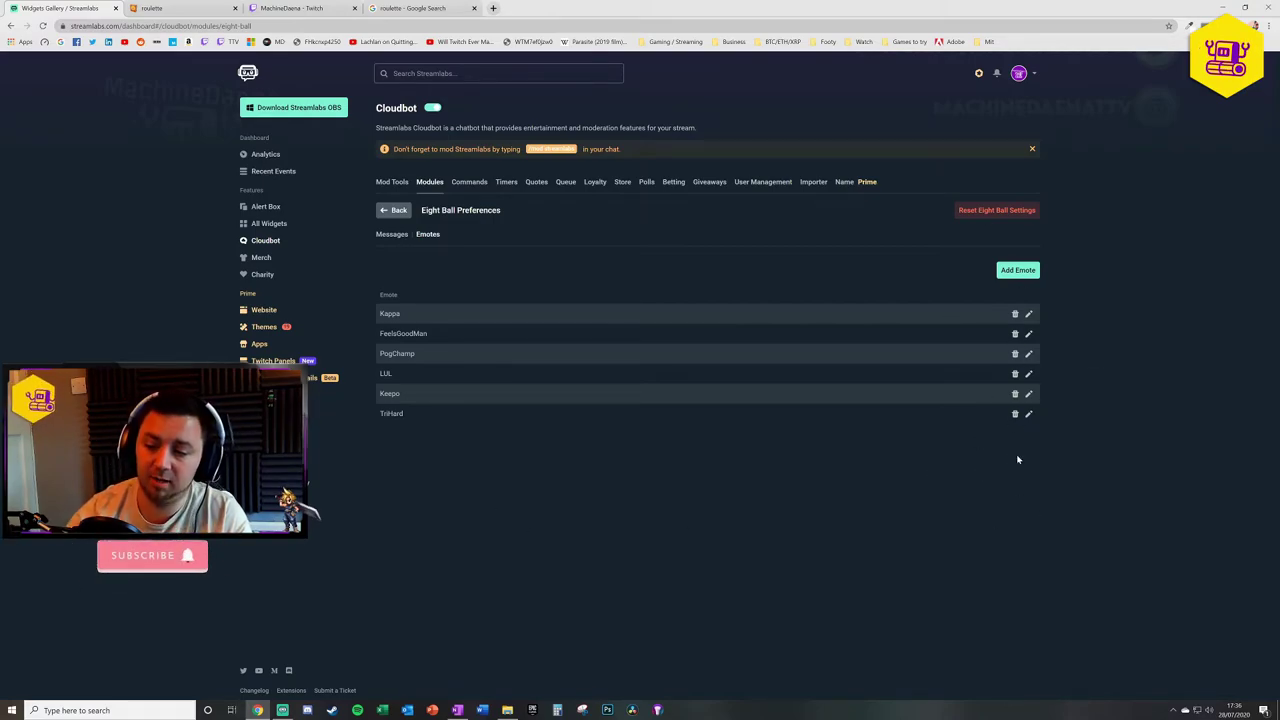
click(1017, 272)
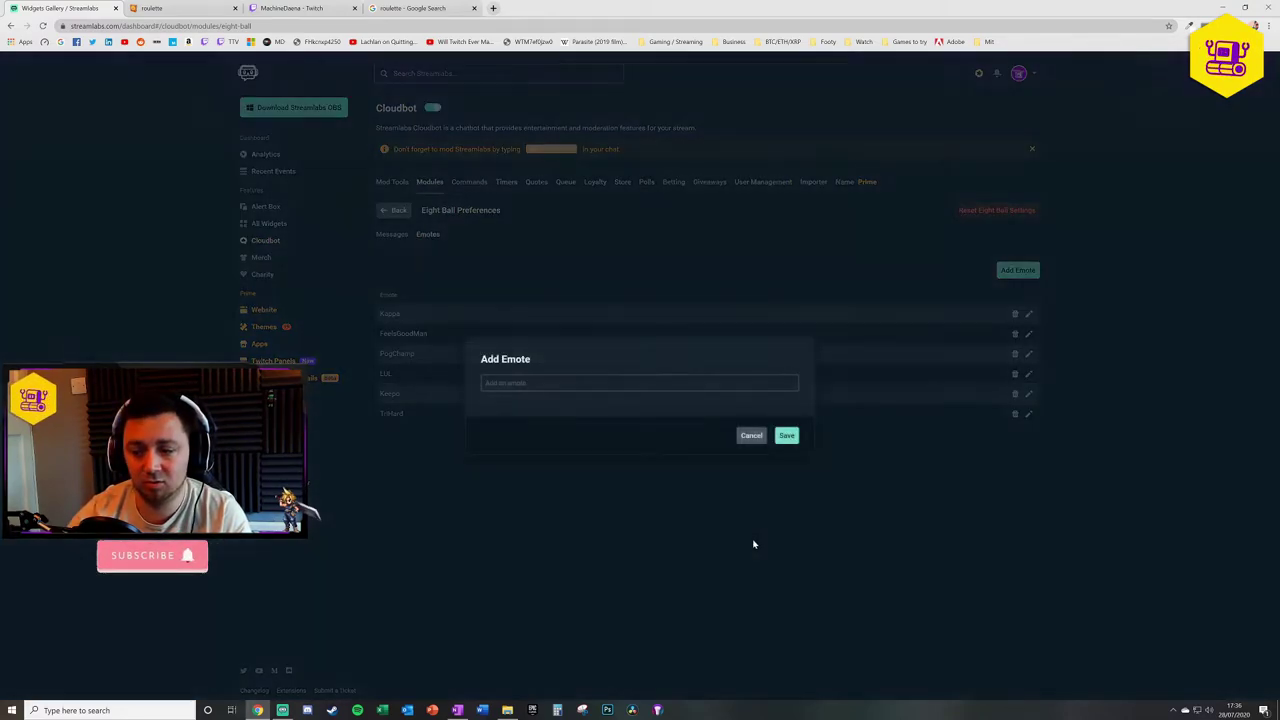
click(564, 384)
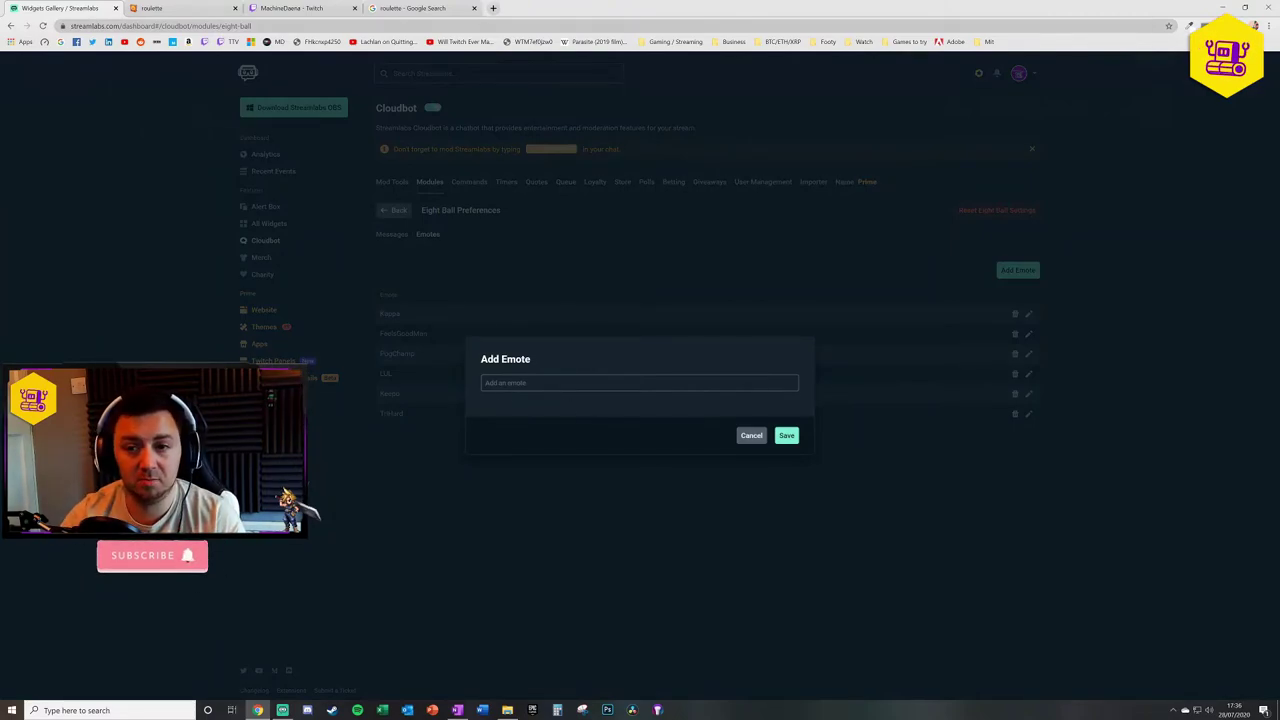
Switch to the Twitch channel page, insert the channel's machin57GIRTH emote in the chat message field and copy its code
click(300, 8)
click(1180, 664)
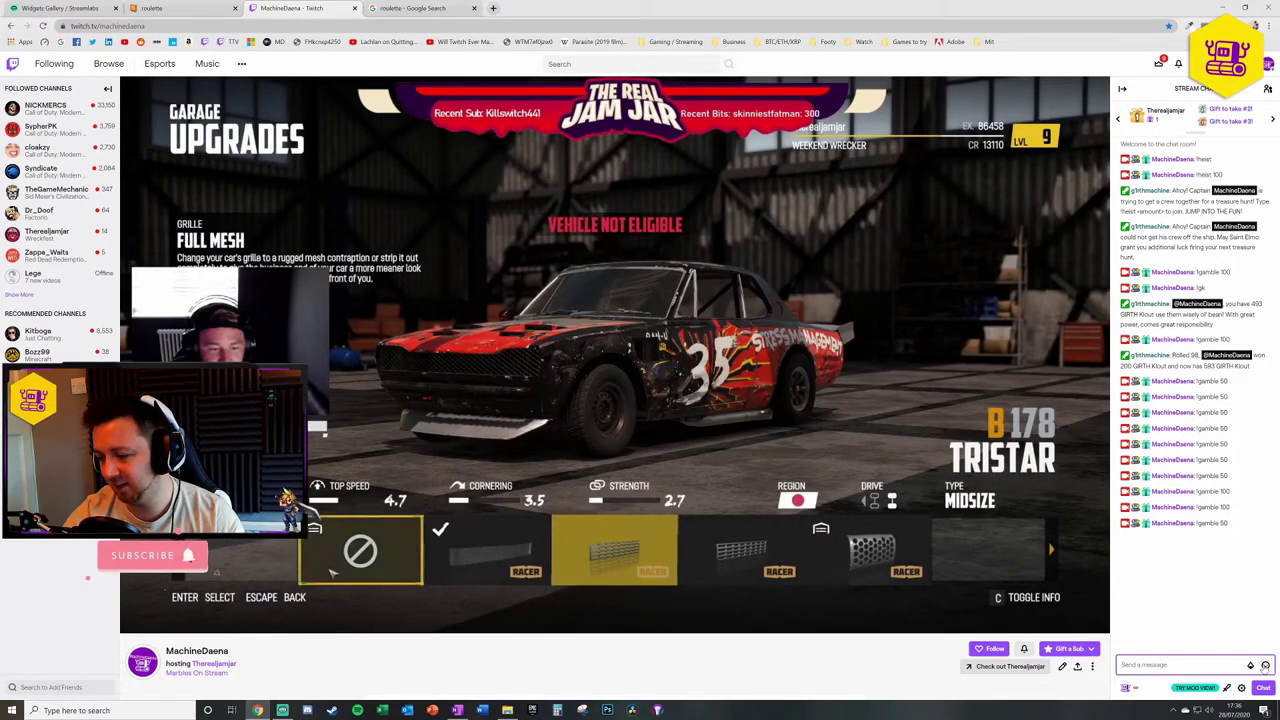
click(1264, 667)
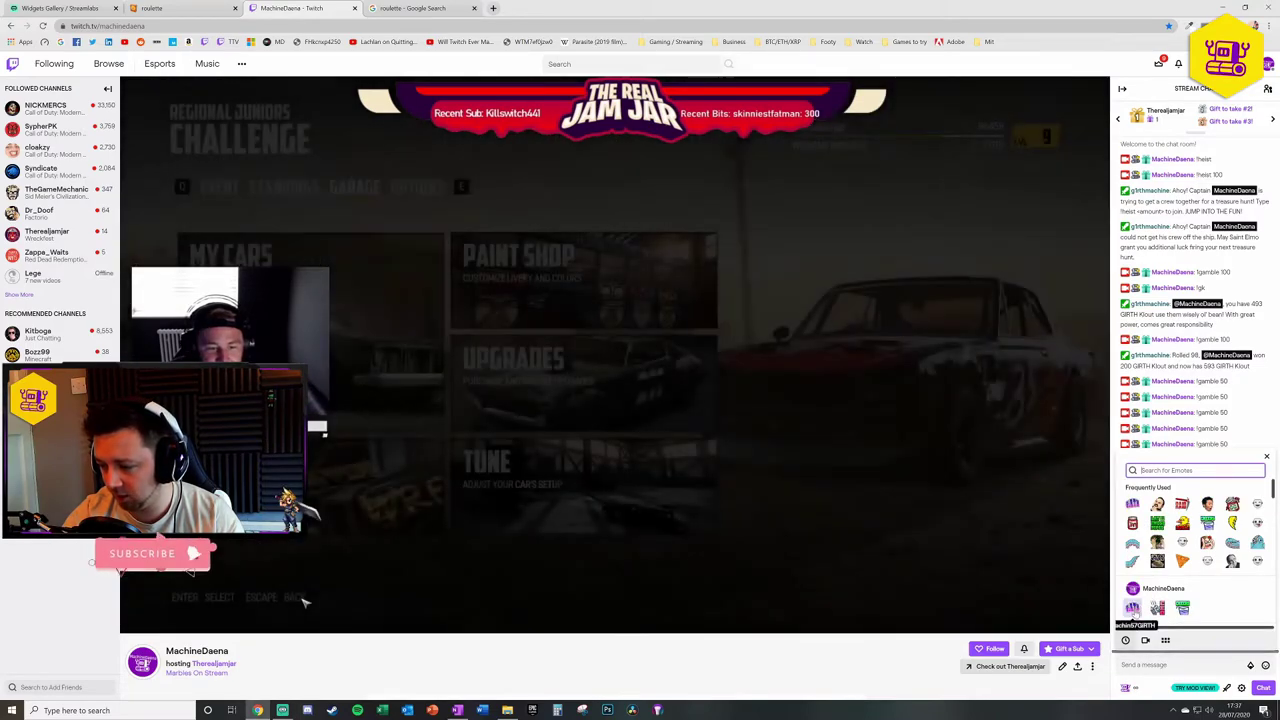
click(1133, 607)
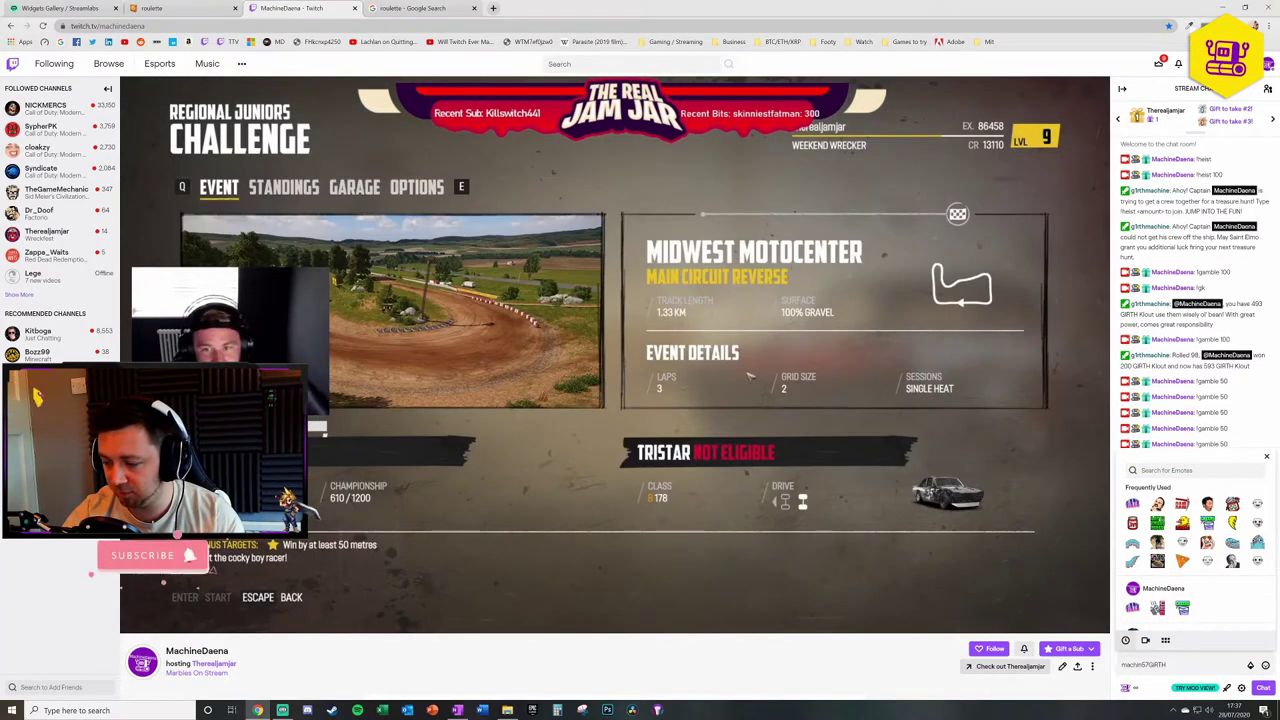
triple_click(1144, 664)
key(ctrl+c)
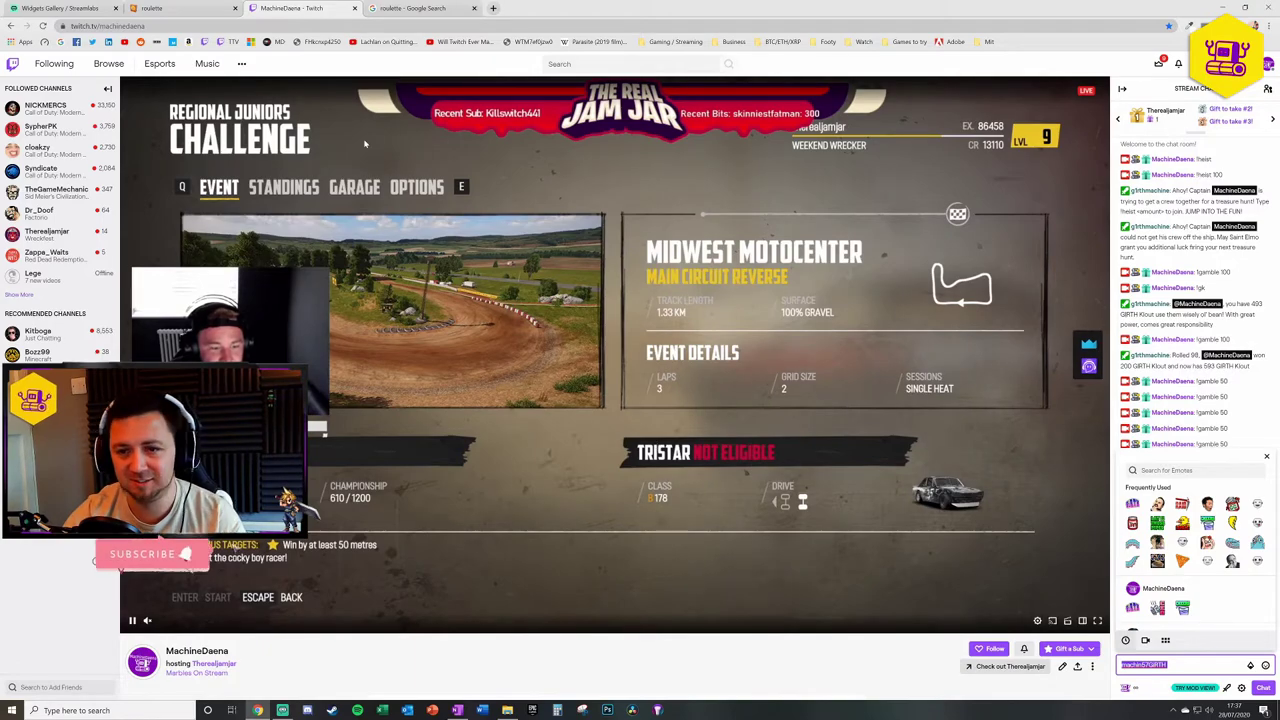
Return to Streamlabs, paste machin57GIRTH as the new Eight Ball emote and save it
click(14, 12)
key(ctrl+v)
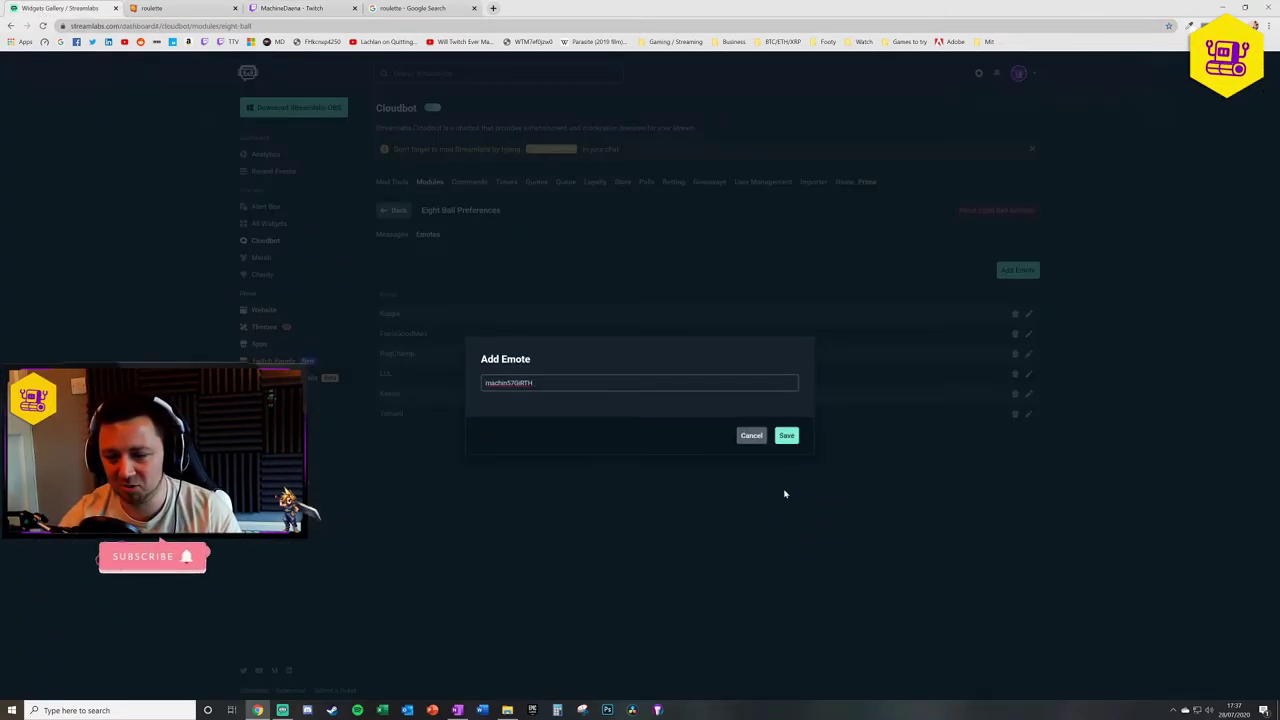
click(786, 441)
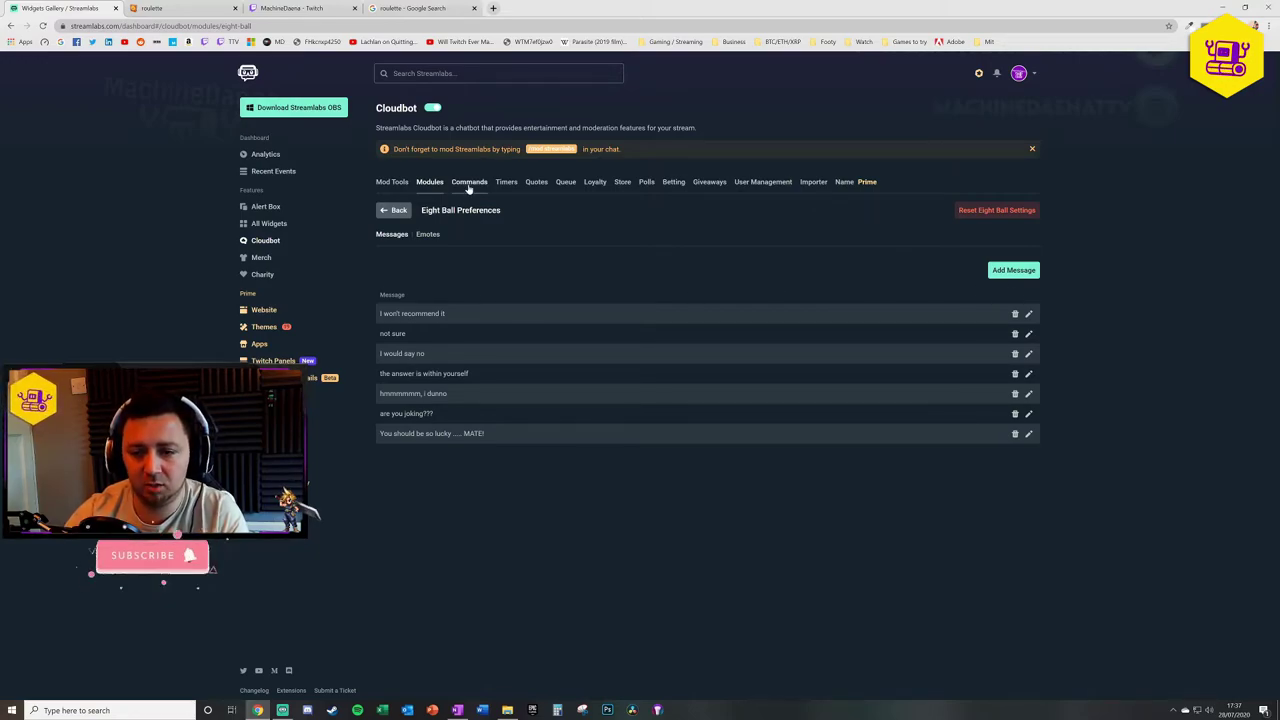
Leave the Eight Ball preferences, find the !8ball command among Cloudbot's default commands and open it for editing
click(398, 210)
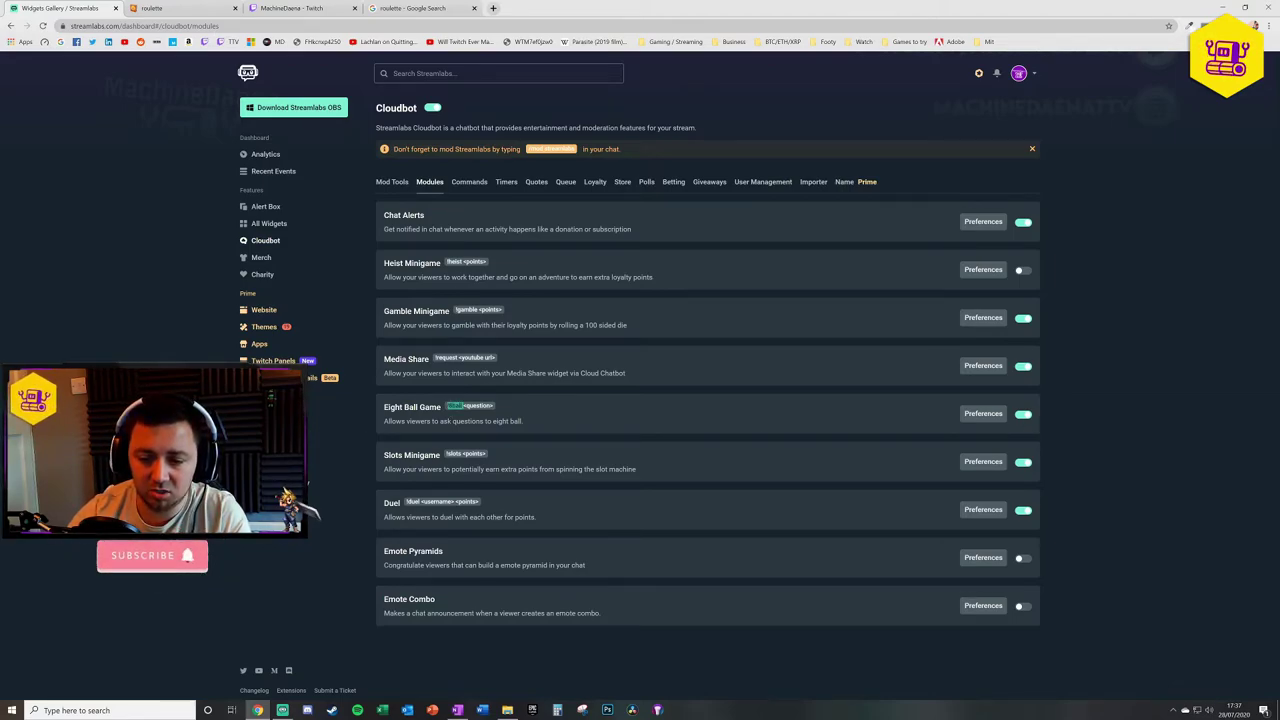
click(469, 182)
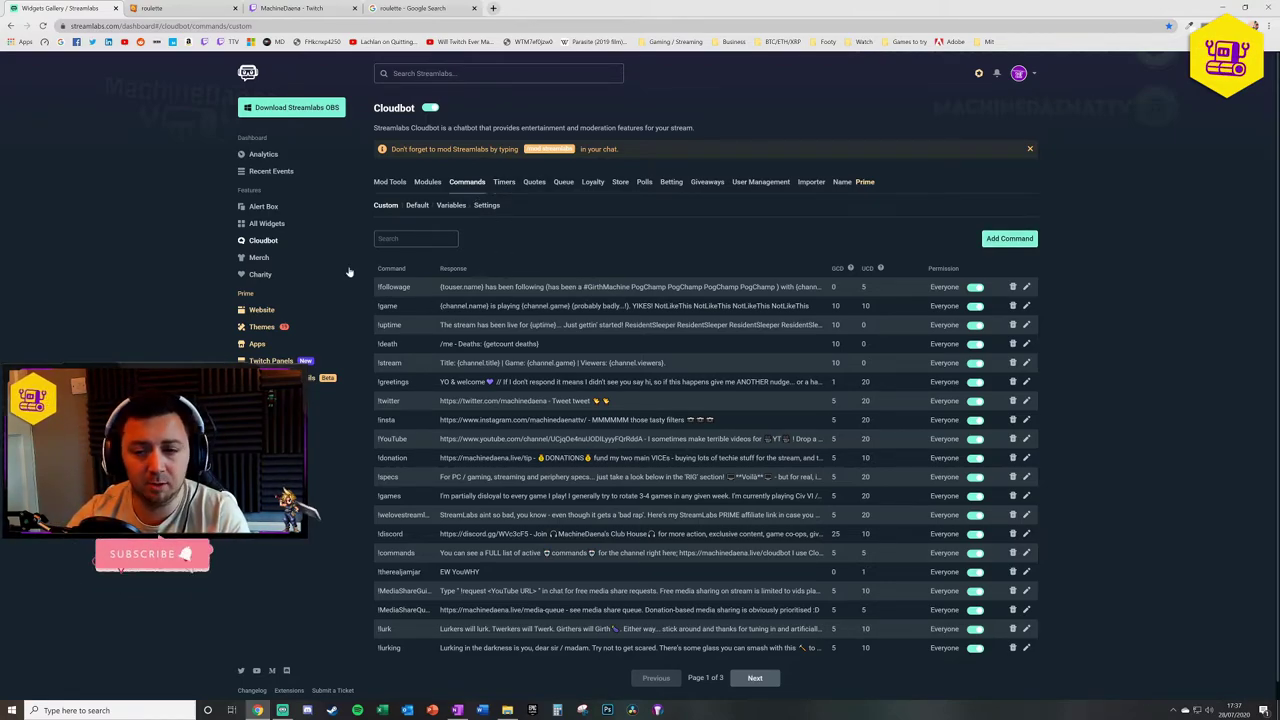
click(416, 205)
scroll(464, 354, down, 1)
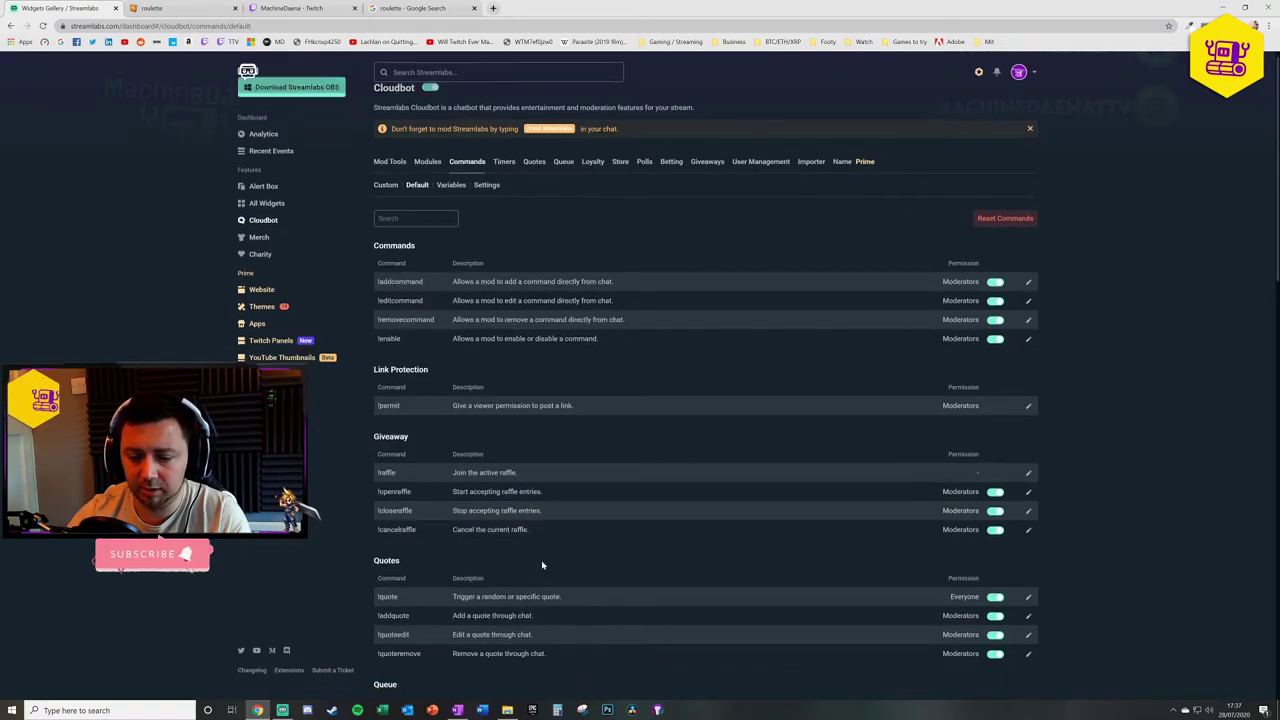
scroll(464, 354, down, 5)
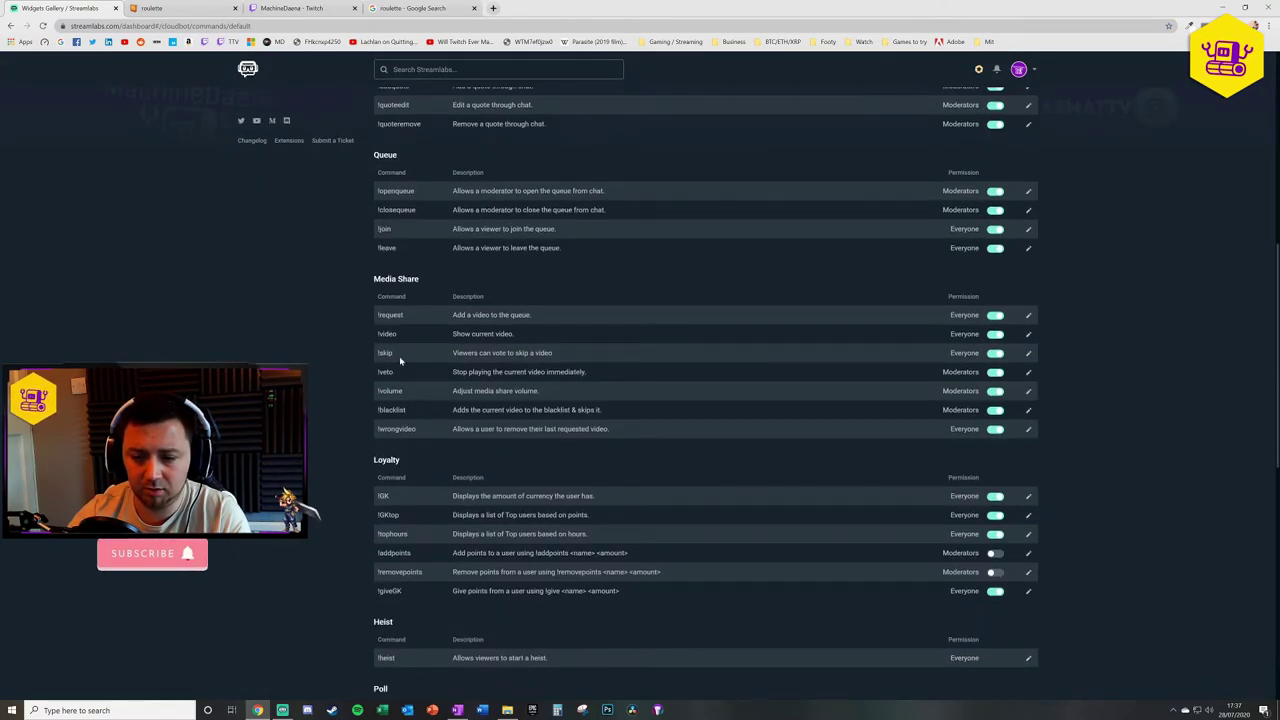
scroll(399, 356, down, 5)
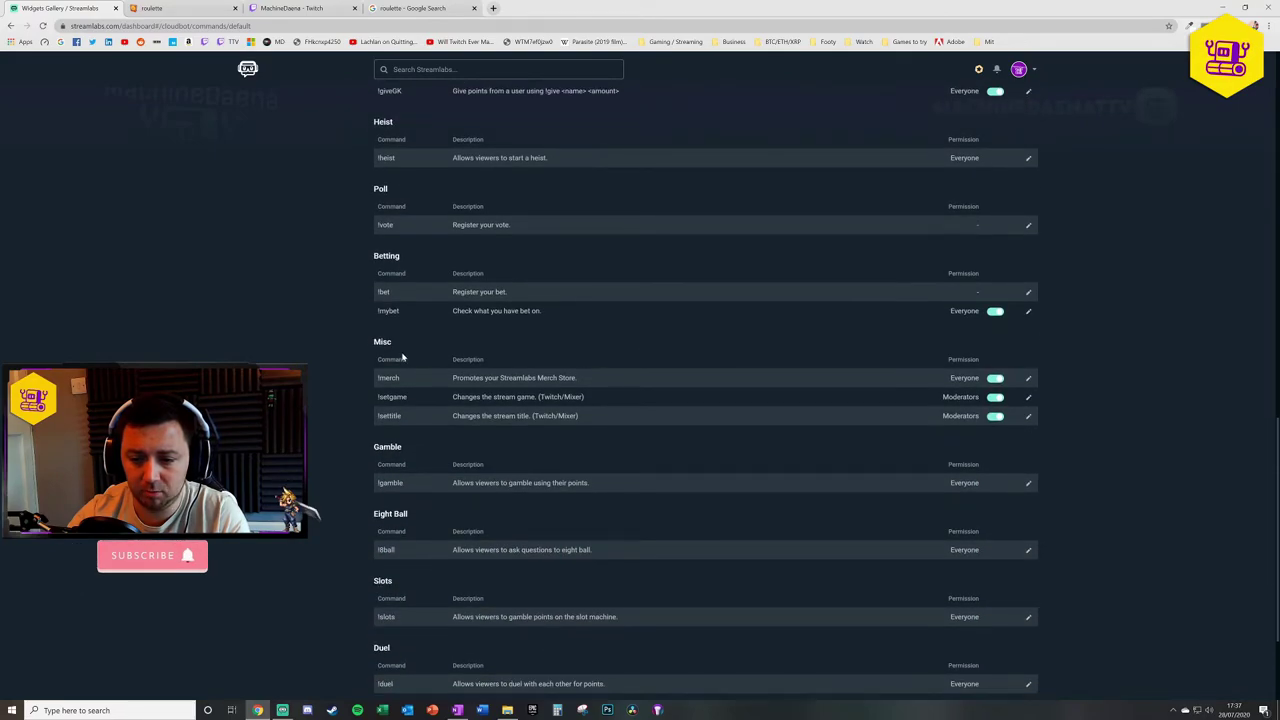
scroll(403, 356, down, 1)
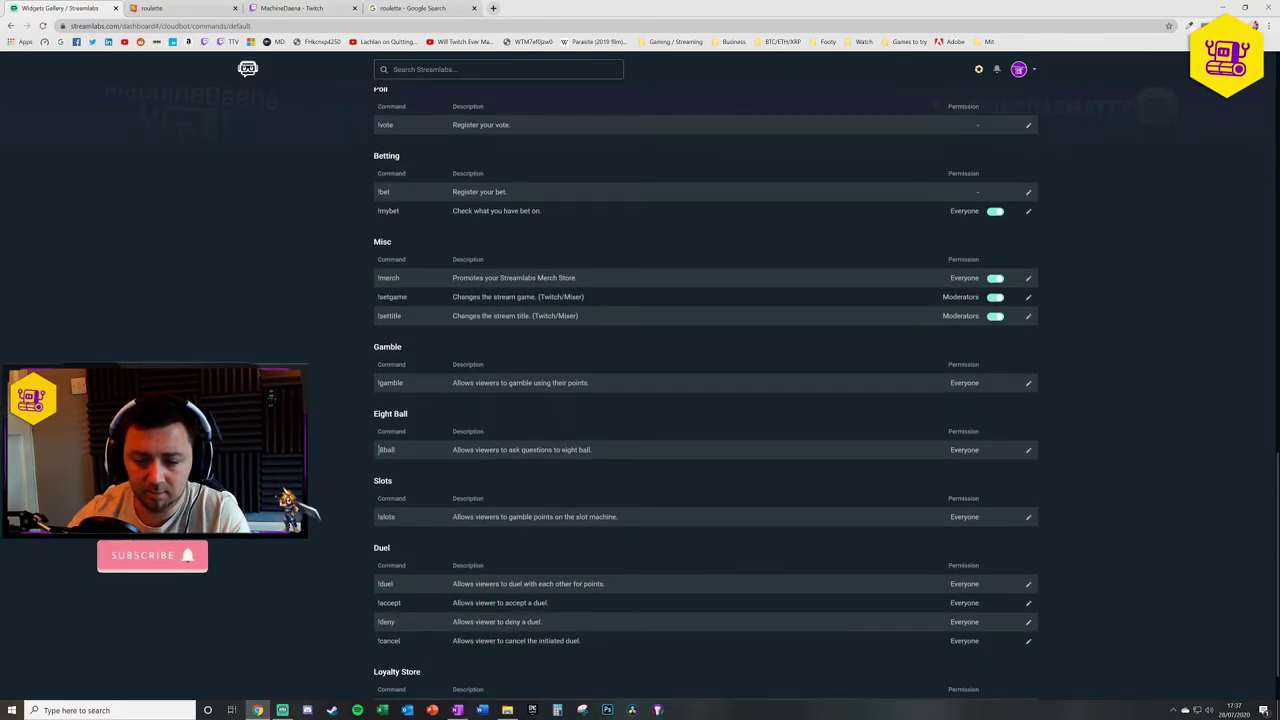
drag(377, 450, 396, 450)
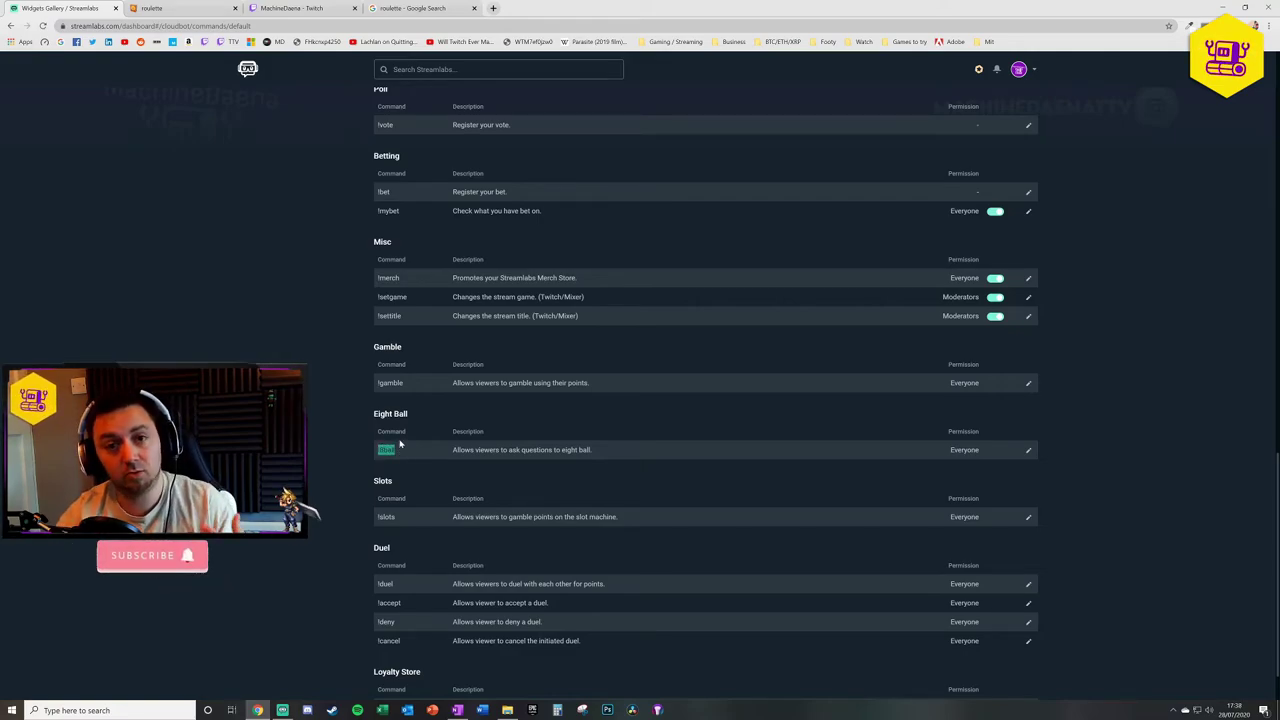
click(386, 444)
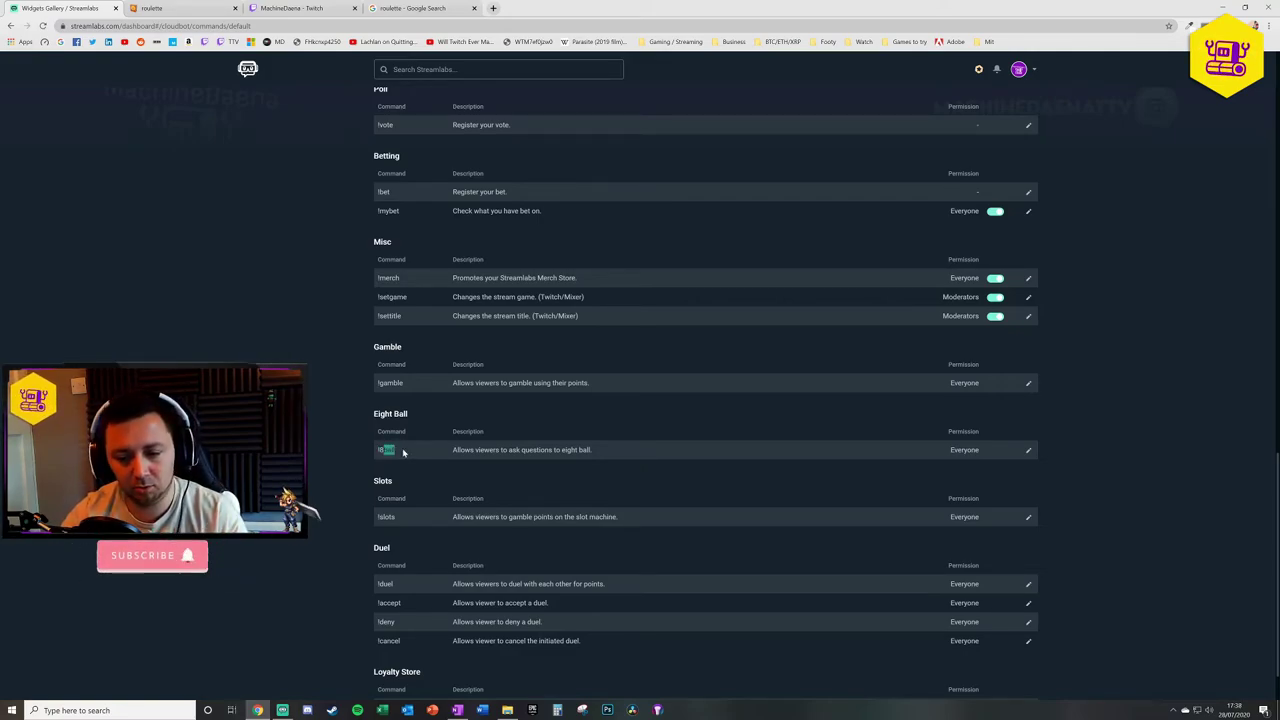
drag(452, 450, 600, 450)
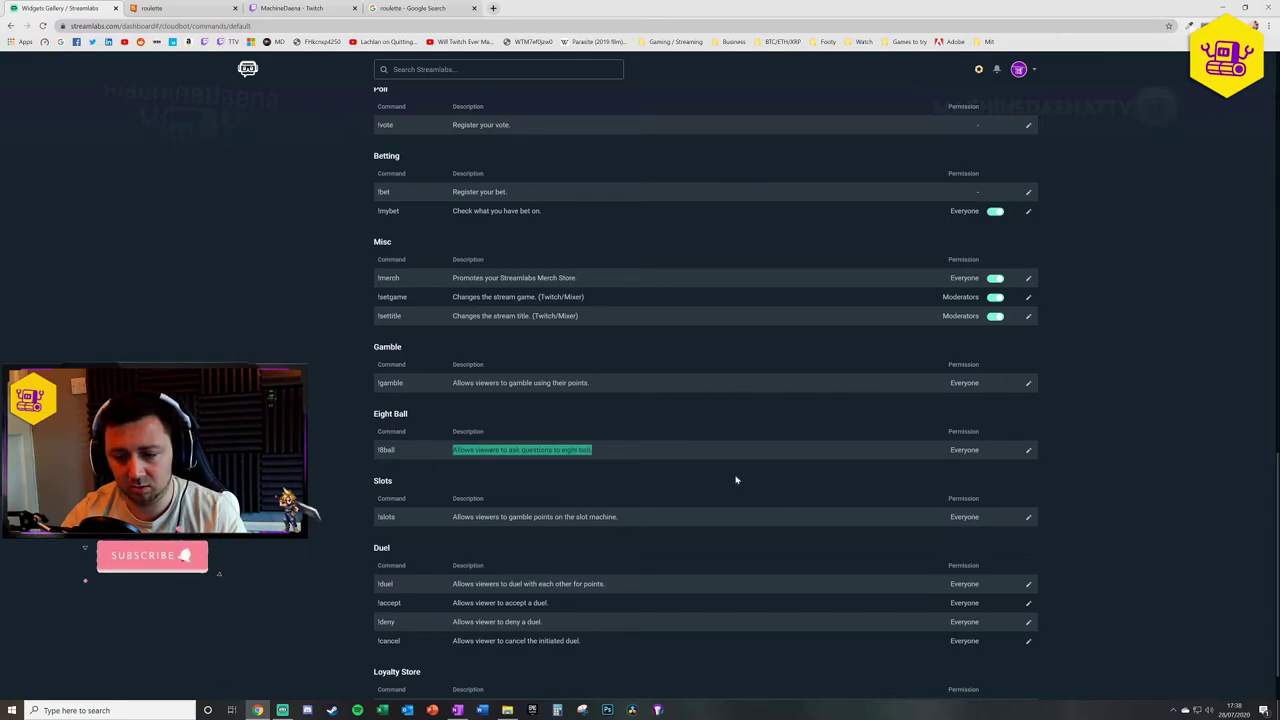
click(1028, 450)
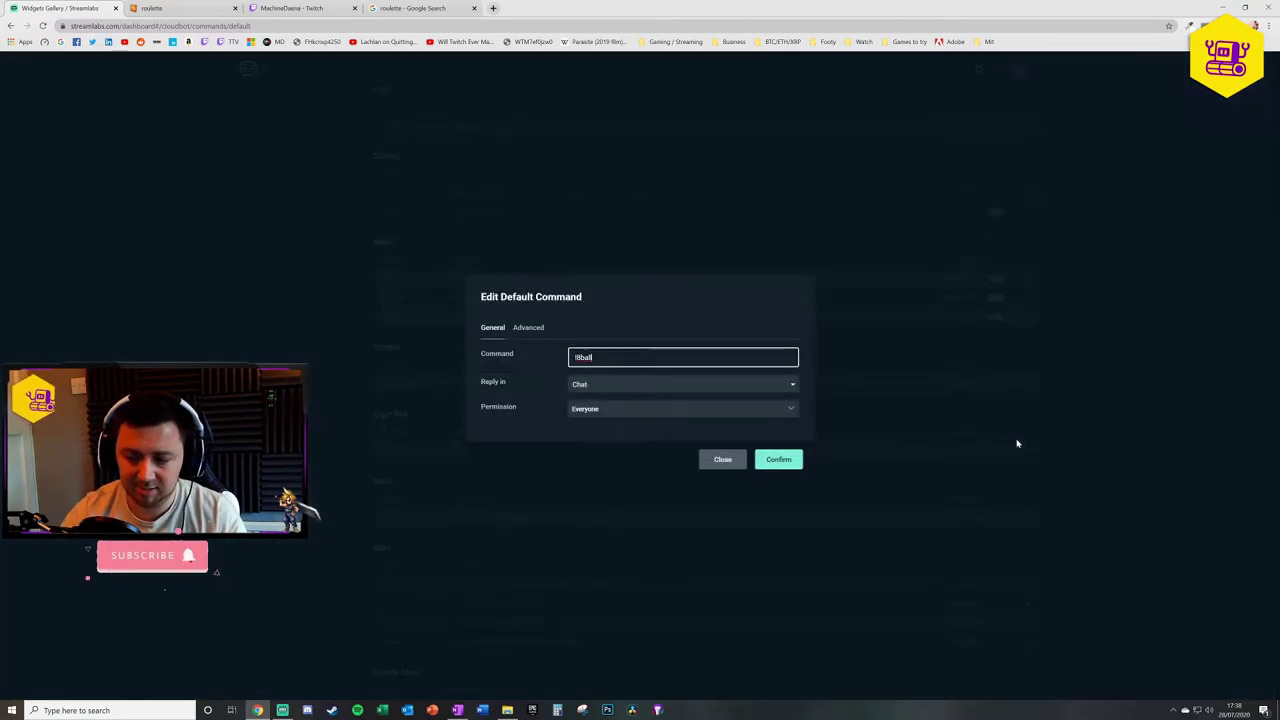
Review the !8ball command's permission levels, reply location and command name, and show its advanced cooldown and alias settings
click(606, 412)
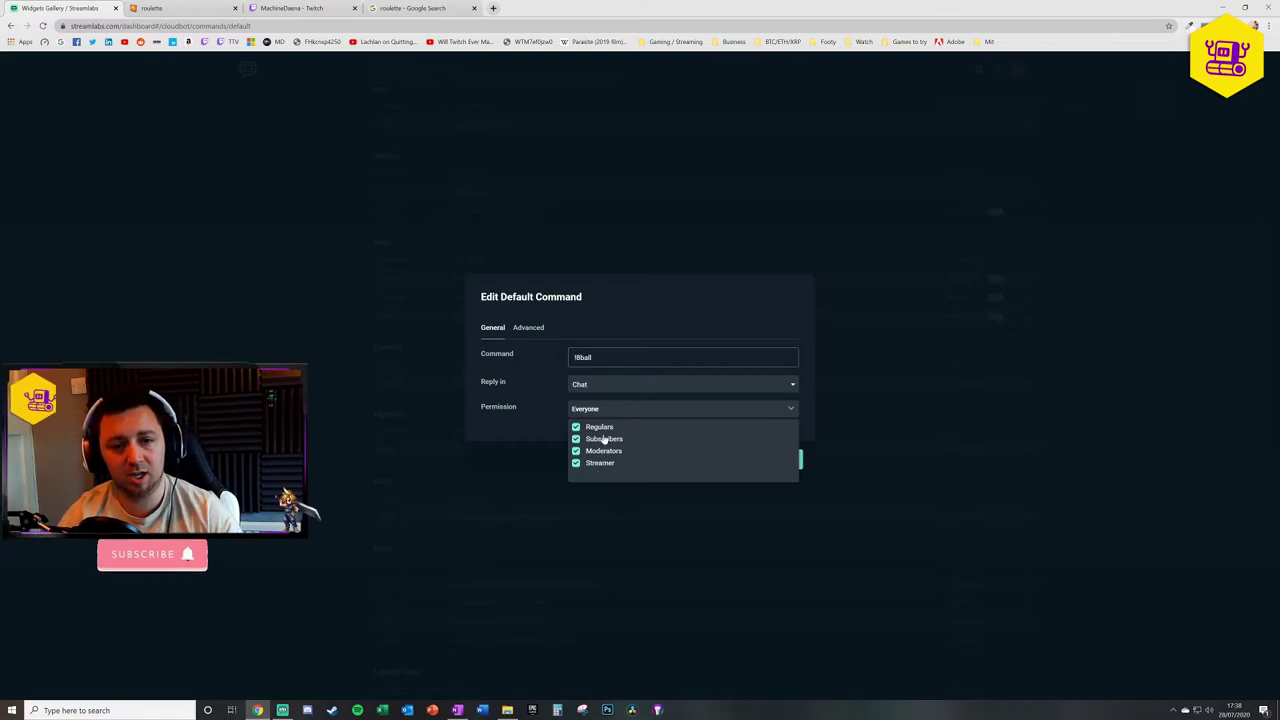
click(554, 428)
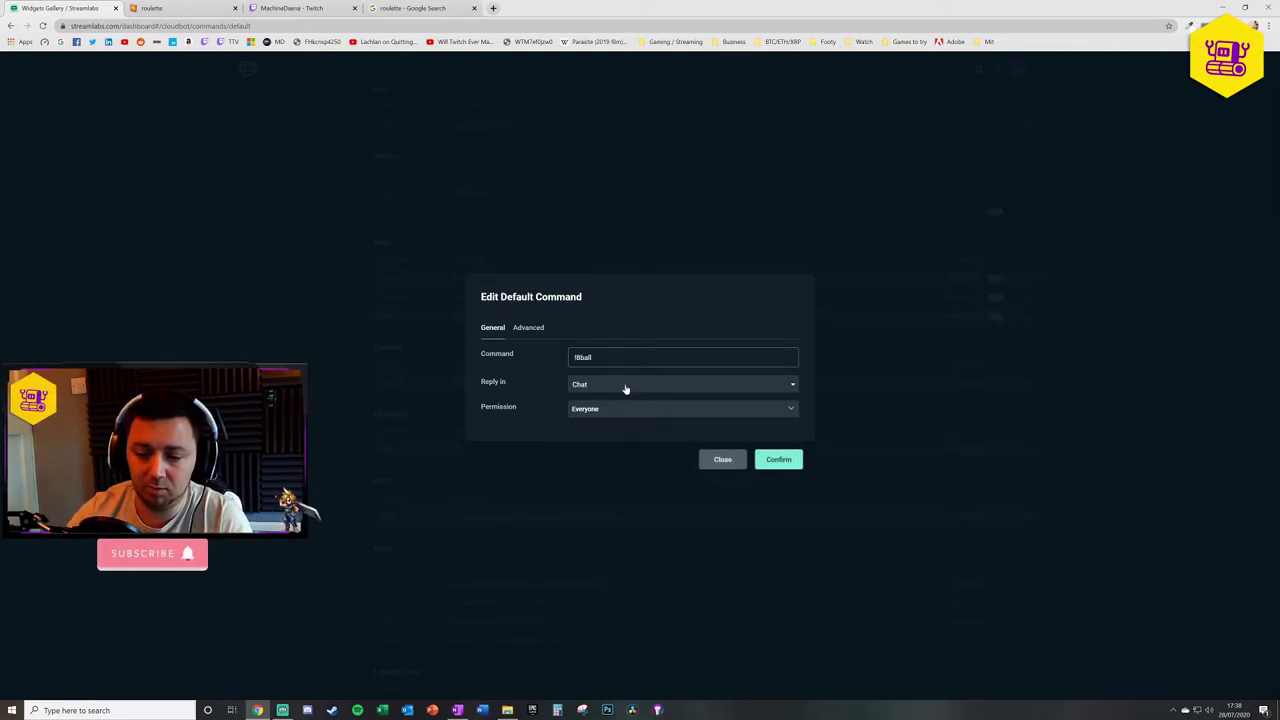
click(634, 394)
click(547, 398)
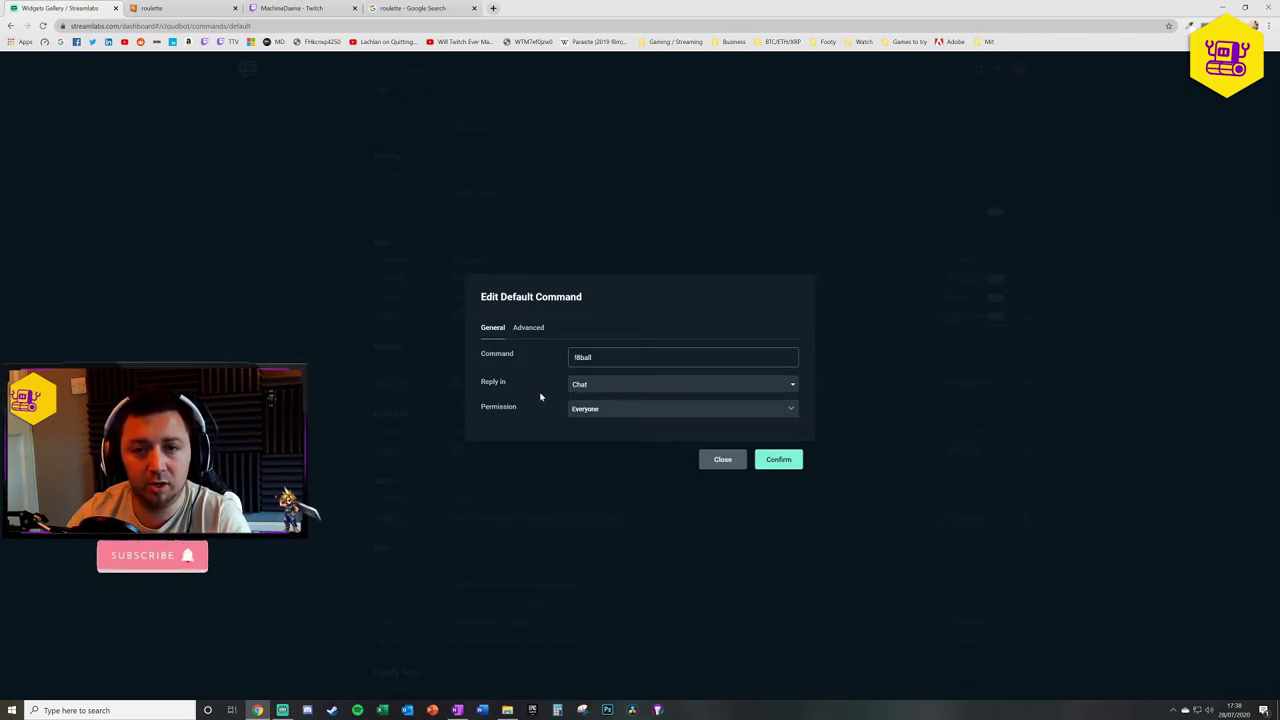
click(585, 357)
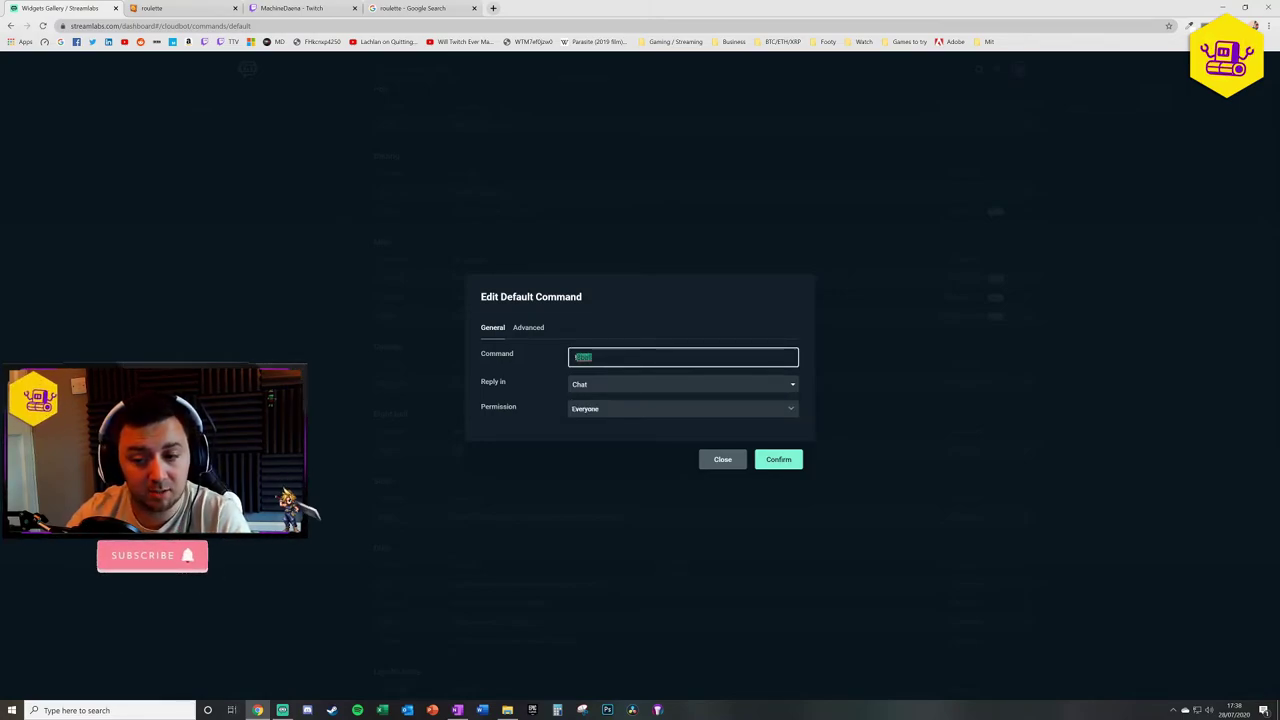
click(527, 334)
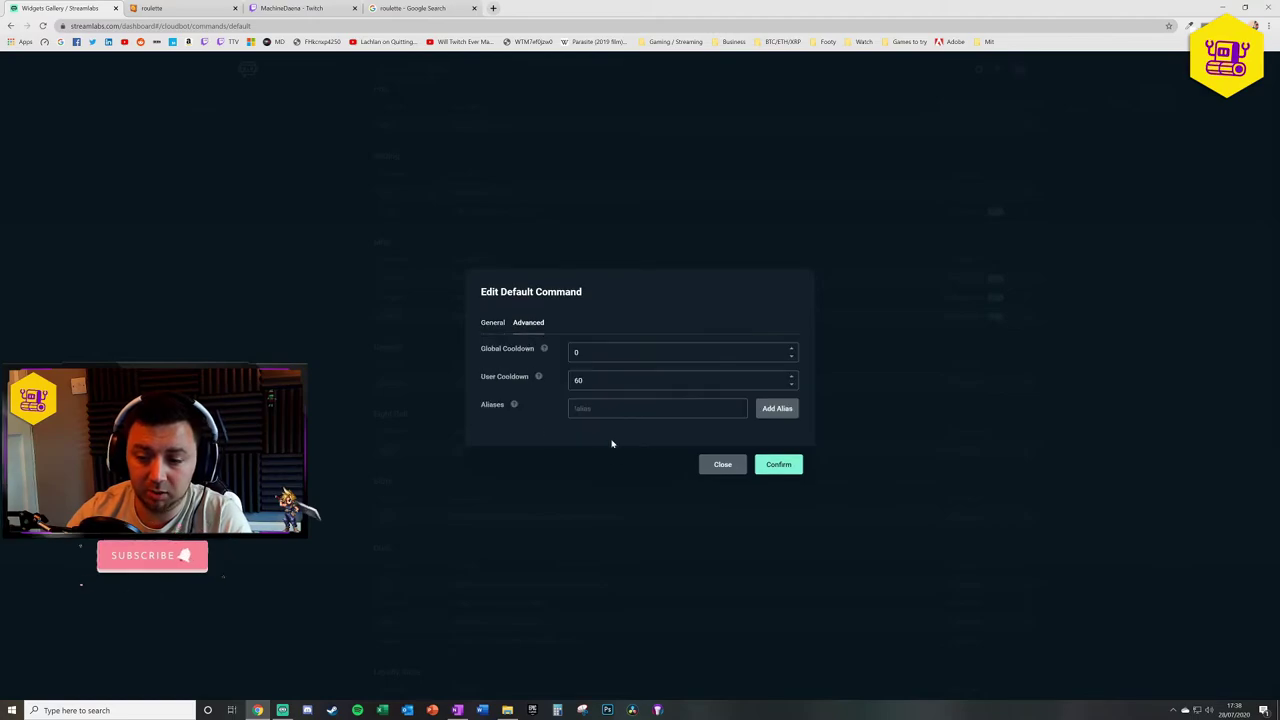
Add !eightball as an alias of the !8ball command, set the user cooldown to 60 and save the command
click(650, 408)
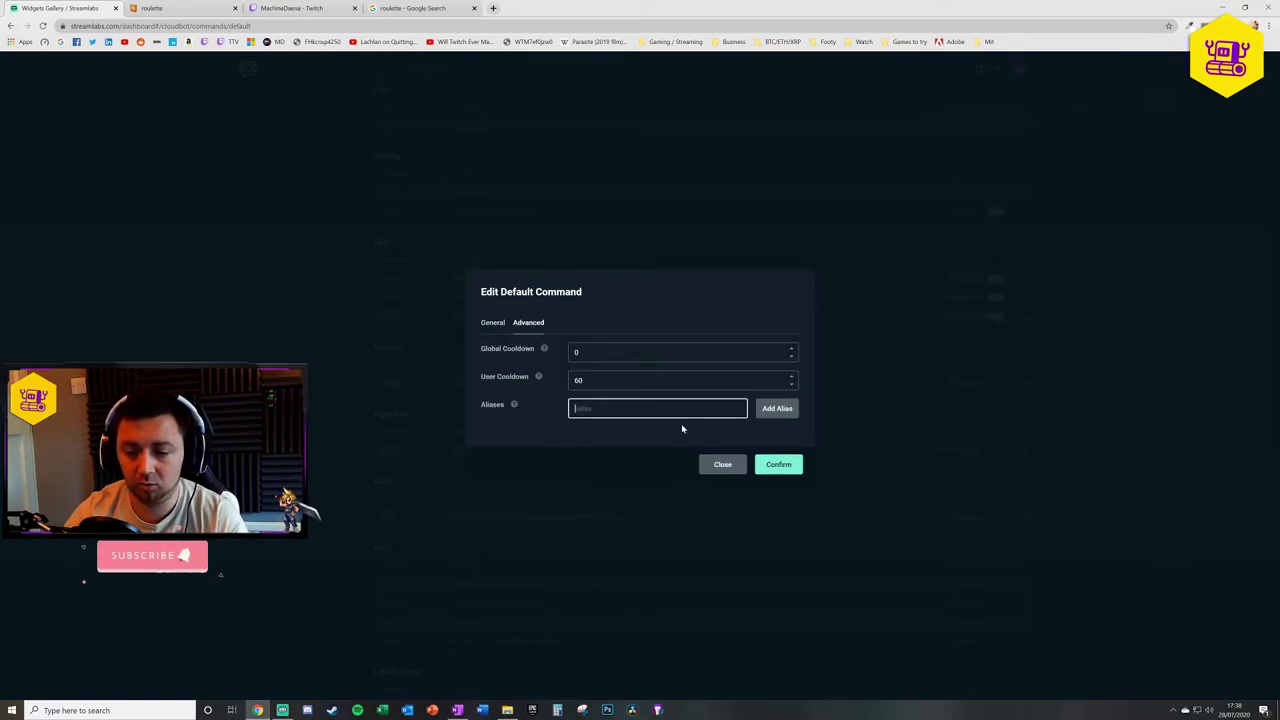
text(!eightball)
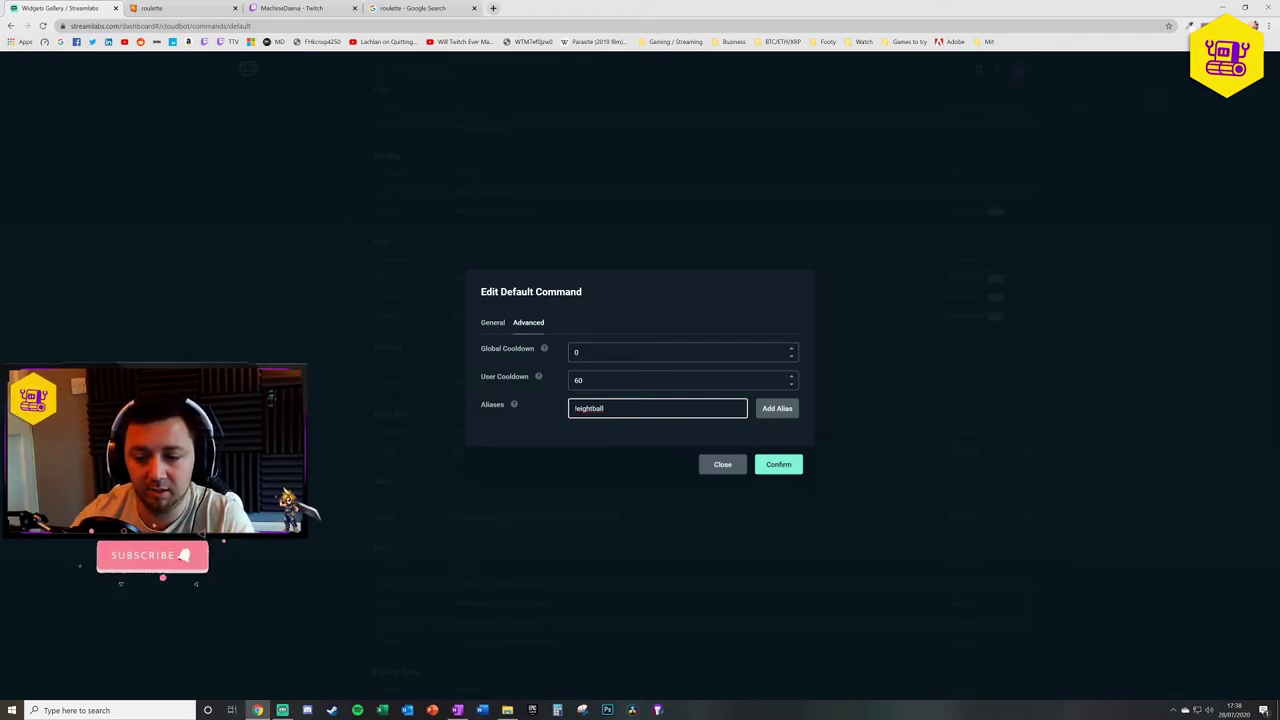
click(776, 408)
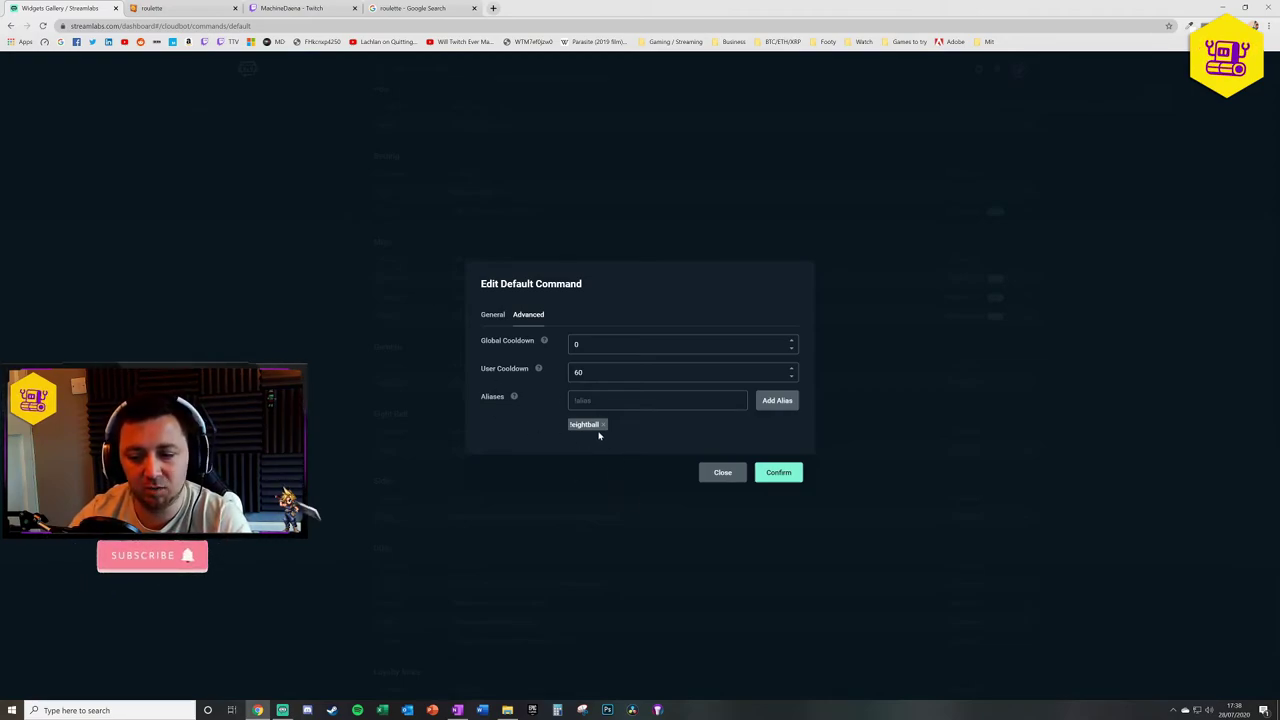
drag(592, 372, 562, 374)
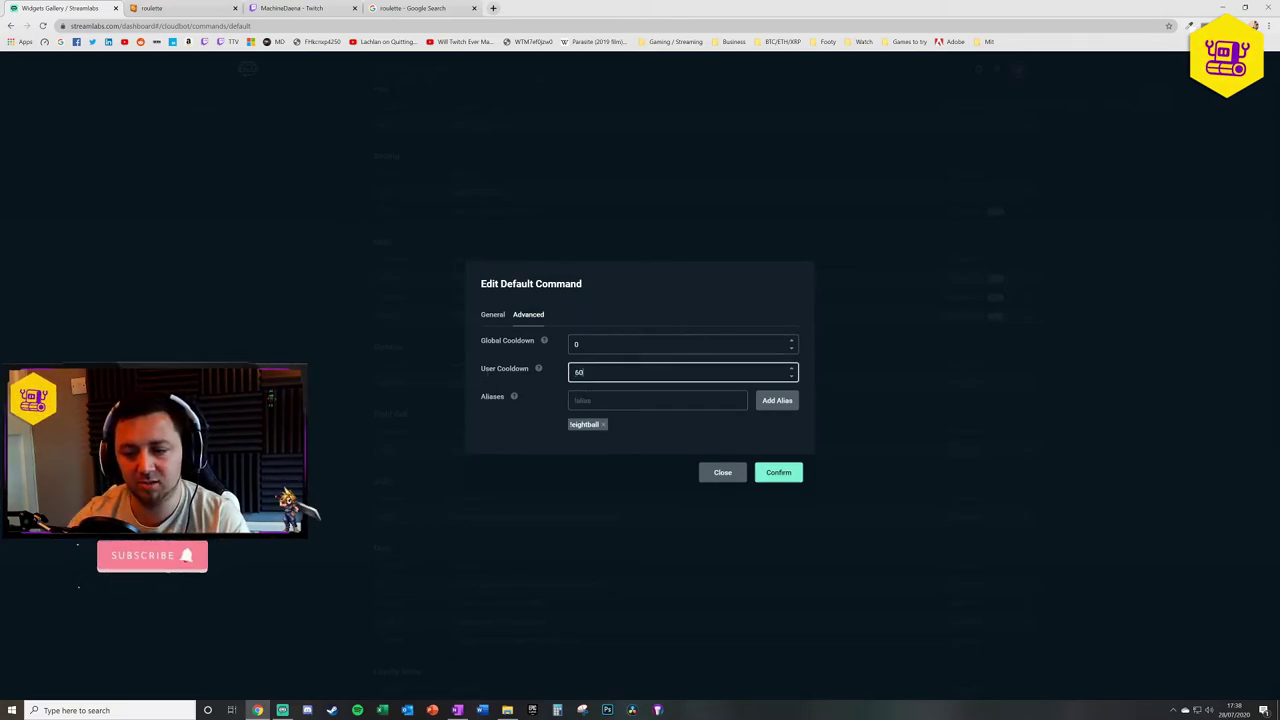
key(shift+Tab)
text(60)
click(778, 472)
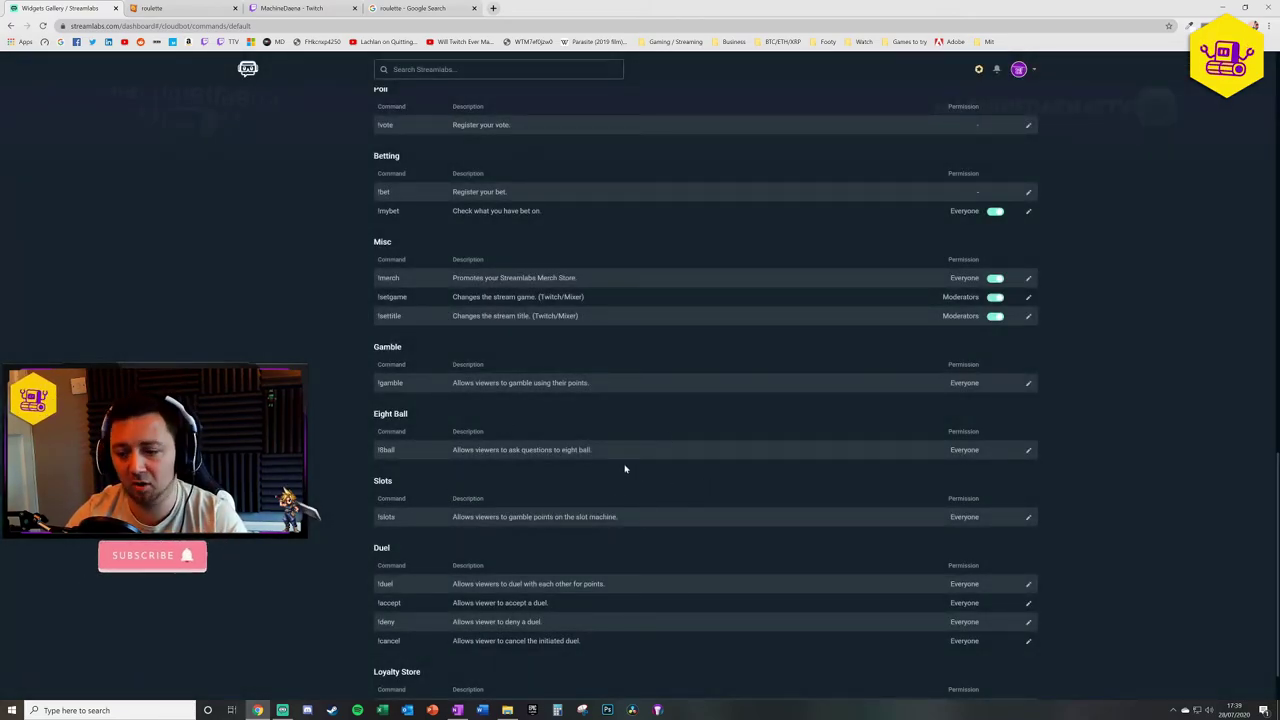
click(1028, 450)
click(425, 553)
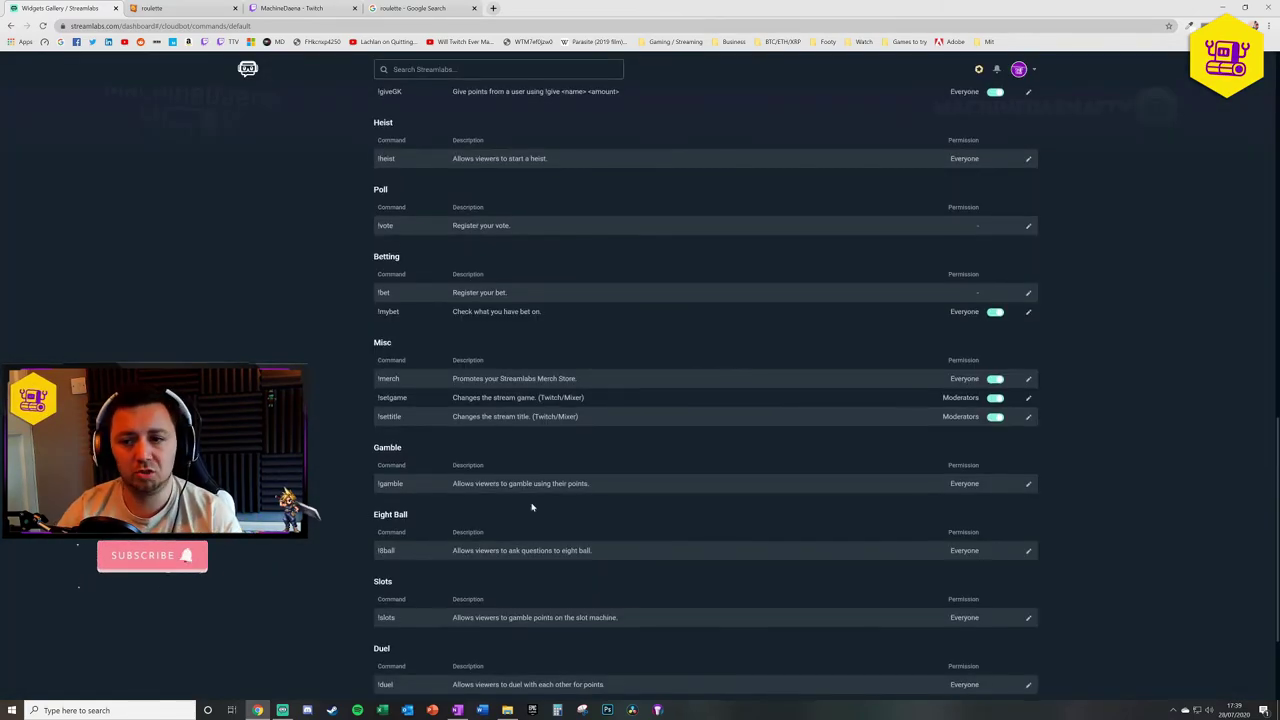
scroll(531, 509, up, 15)
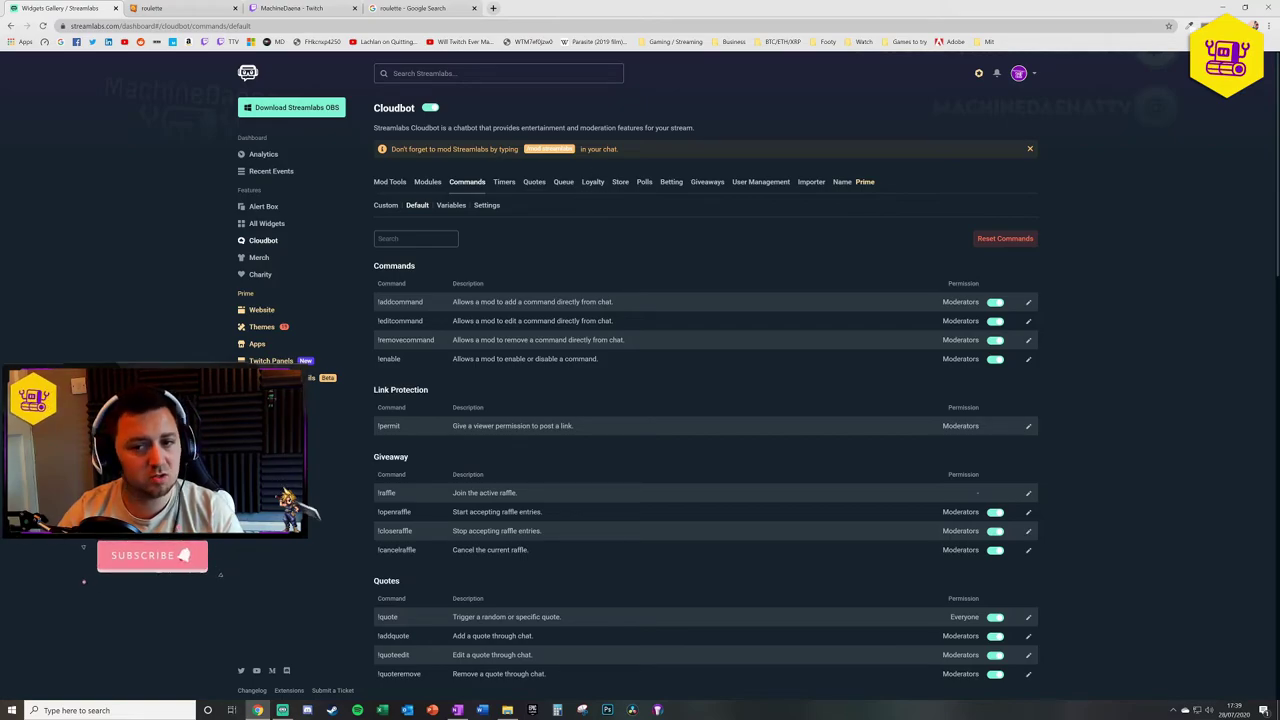
Switch to the Twitch channel page, close the emote picker, clear the message field and send !eightball in chat
click(290, 8)
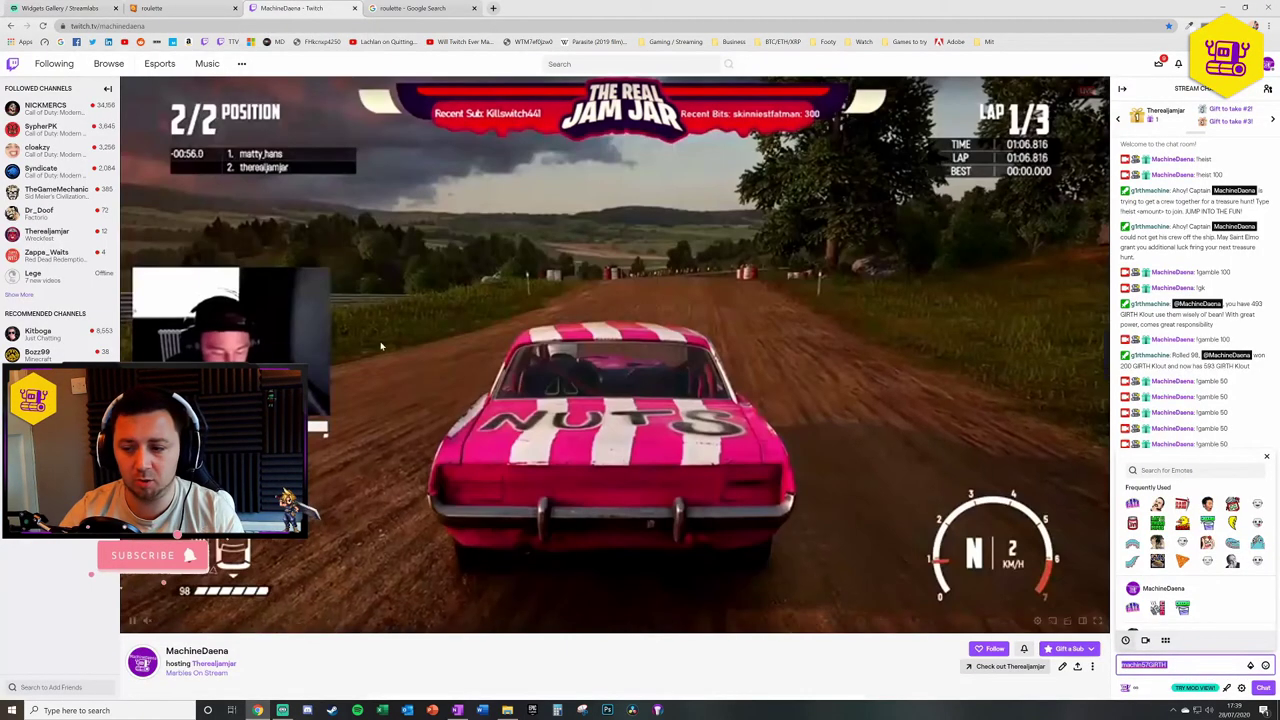
click(1266, 456)
triple_click(1143, 665)
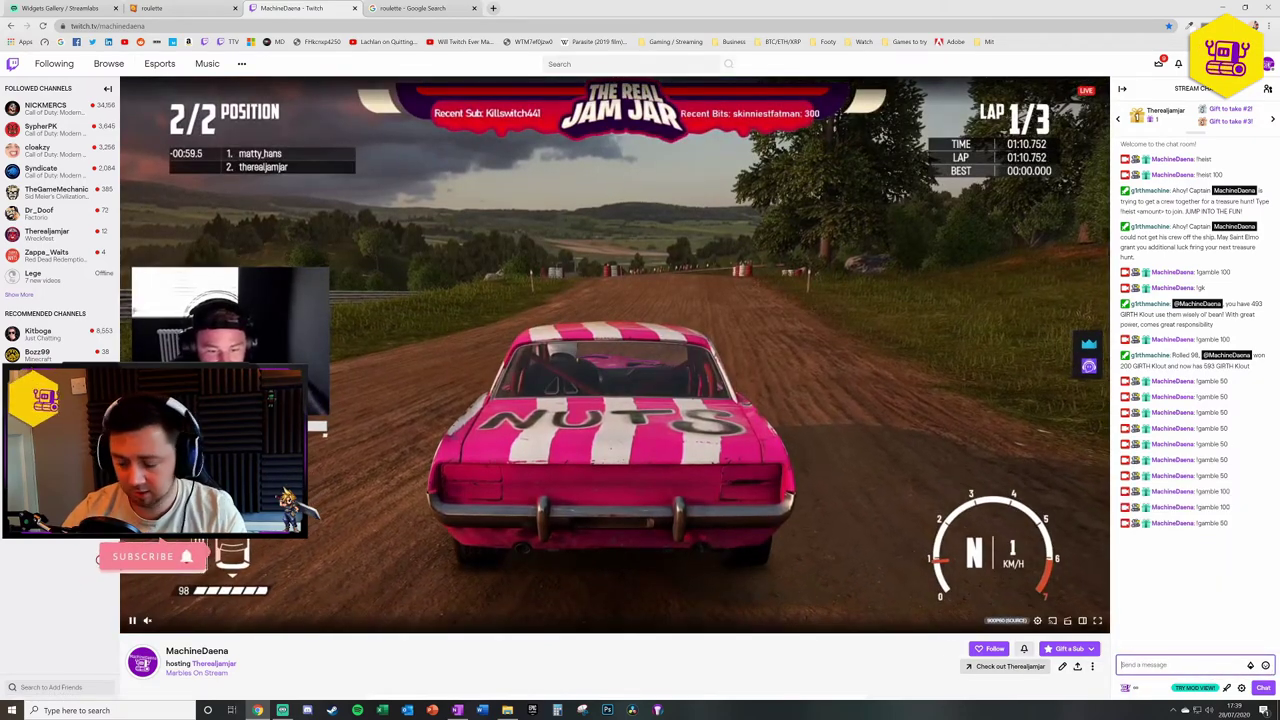
text(!eight)
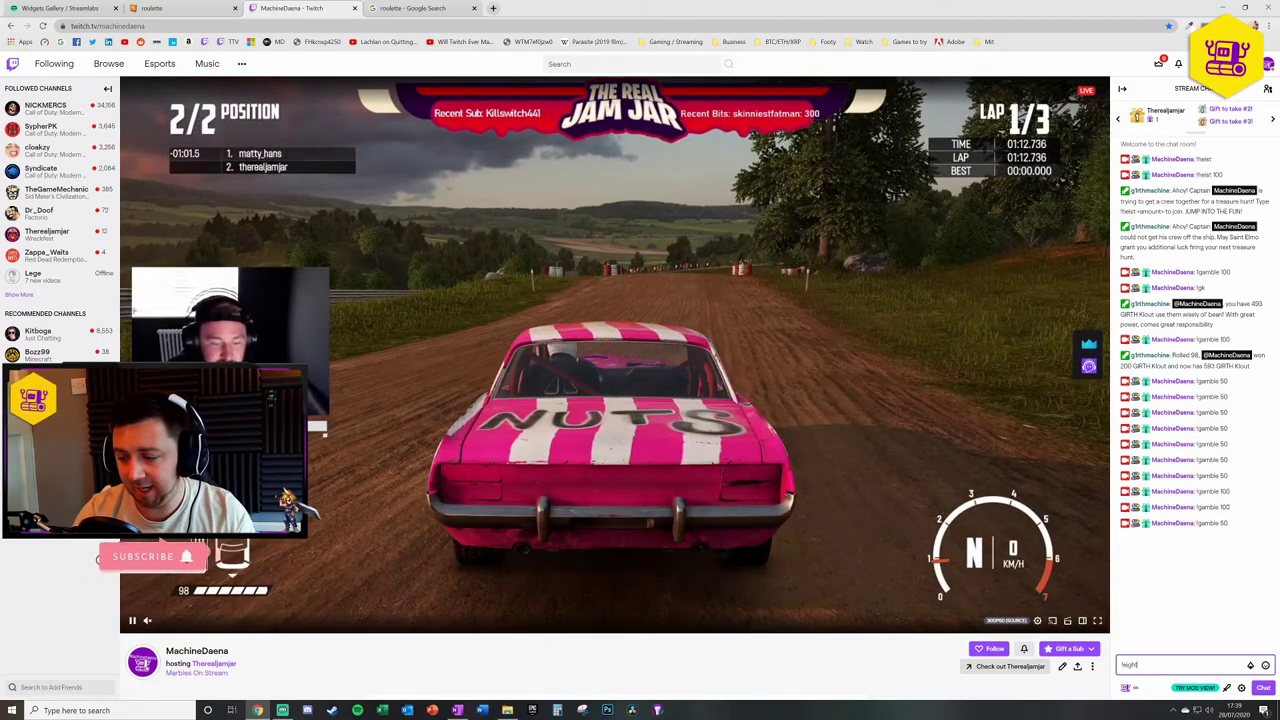
text(ball)
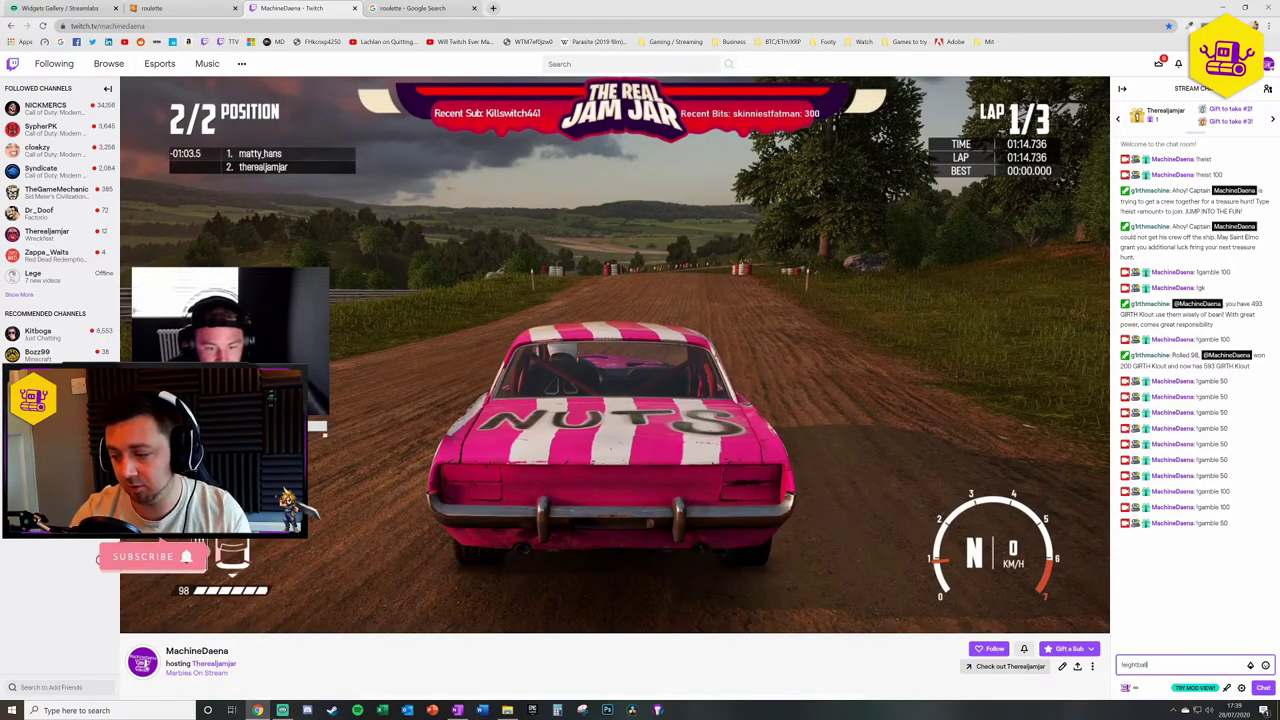
key(Return)
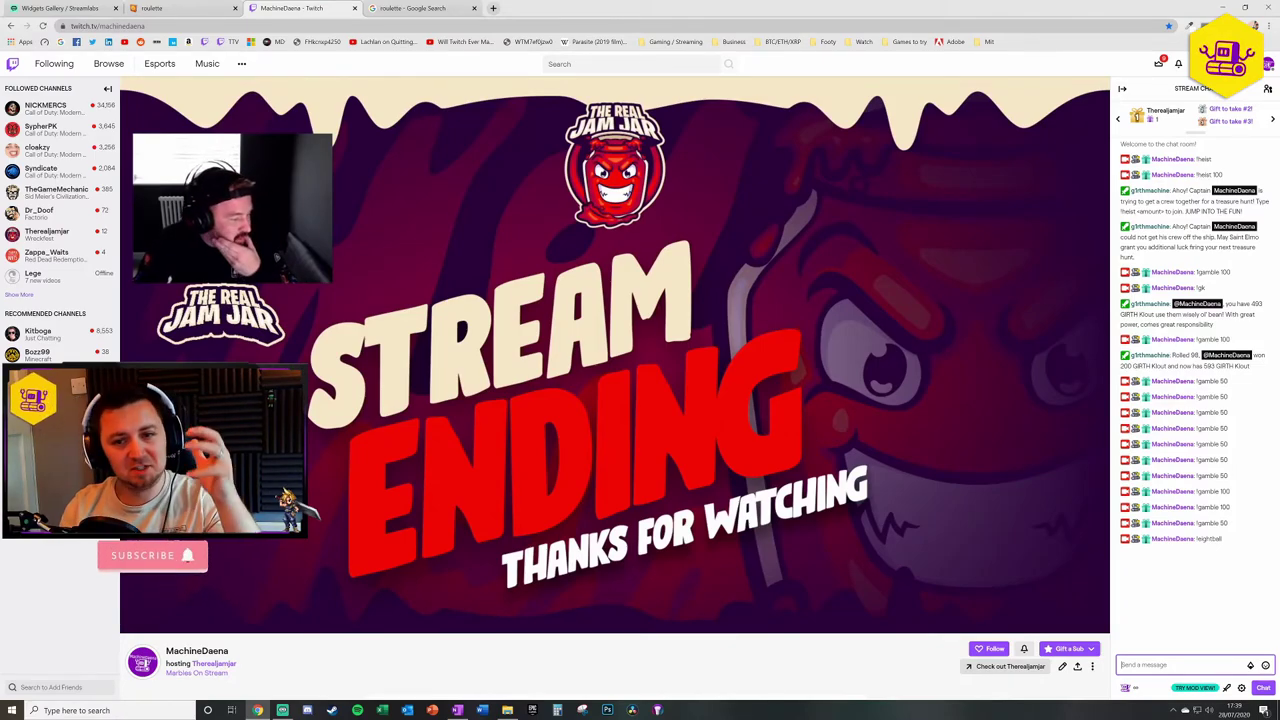
Send the chat message "!8ball Am I subject to a 60 second cooldown?" to test the Eight Ball command
text(!)
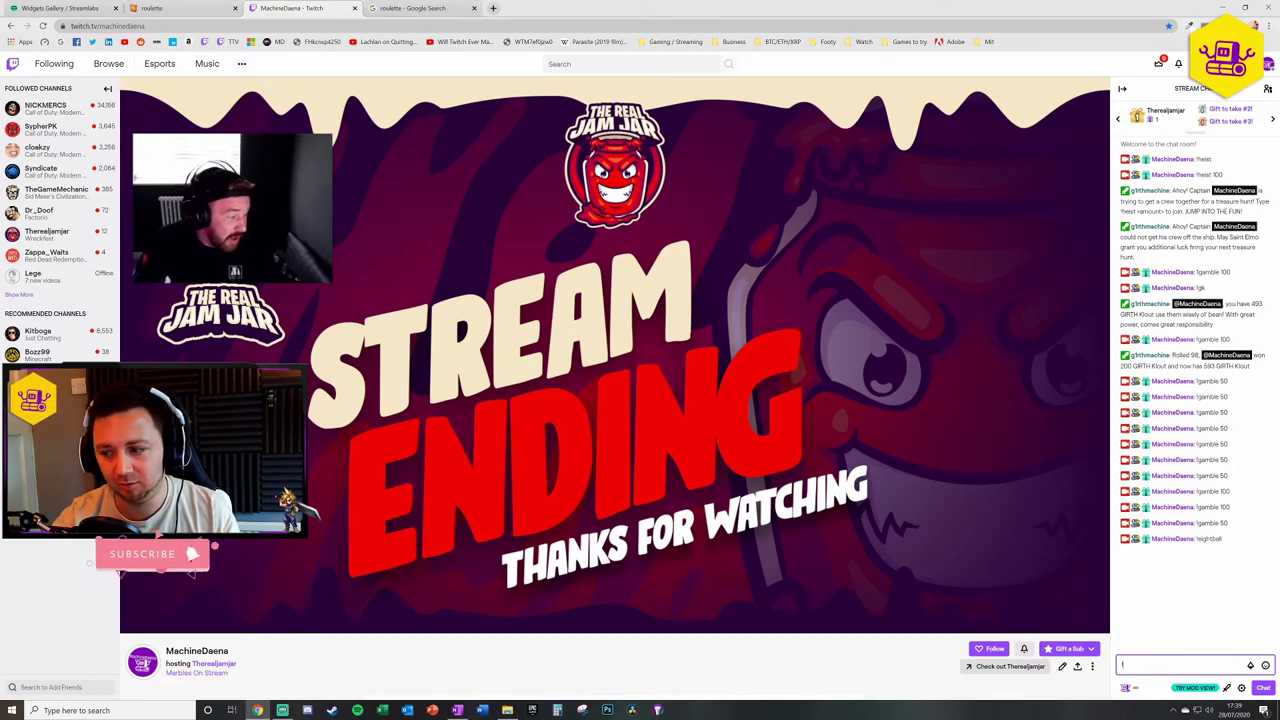
text(8ball Am)
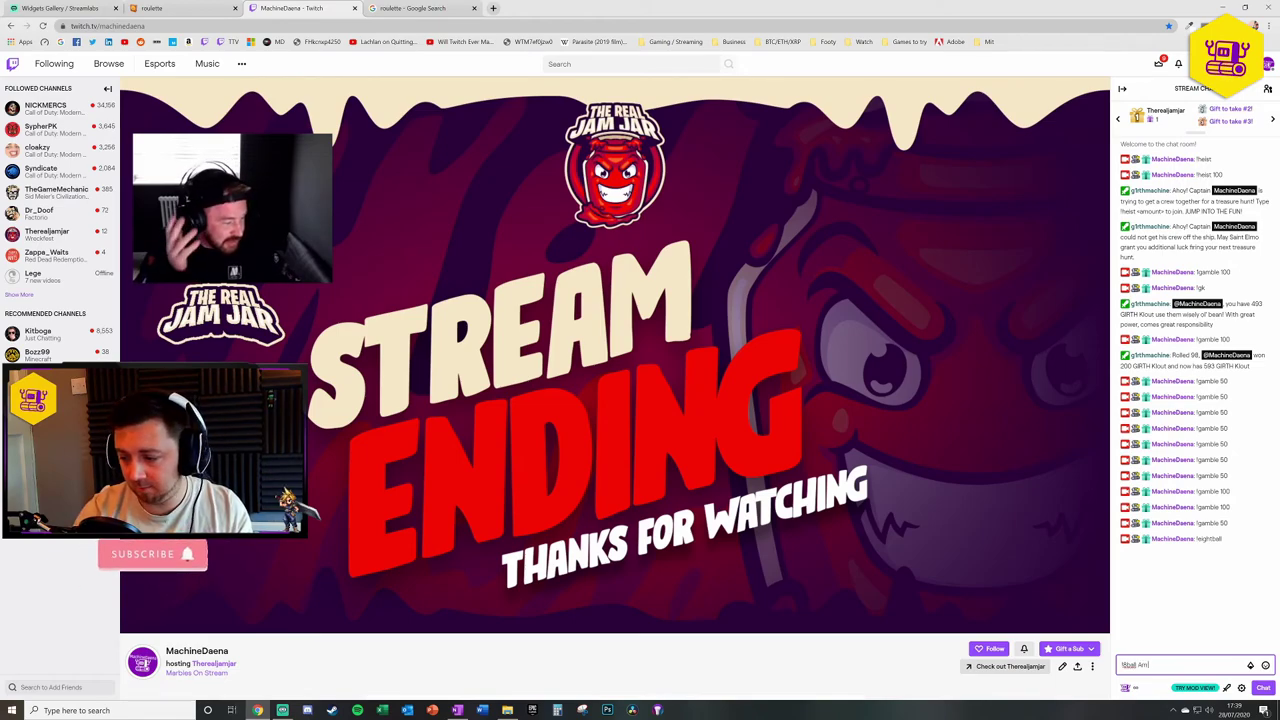
text( I subject to a)
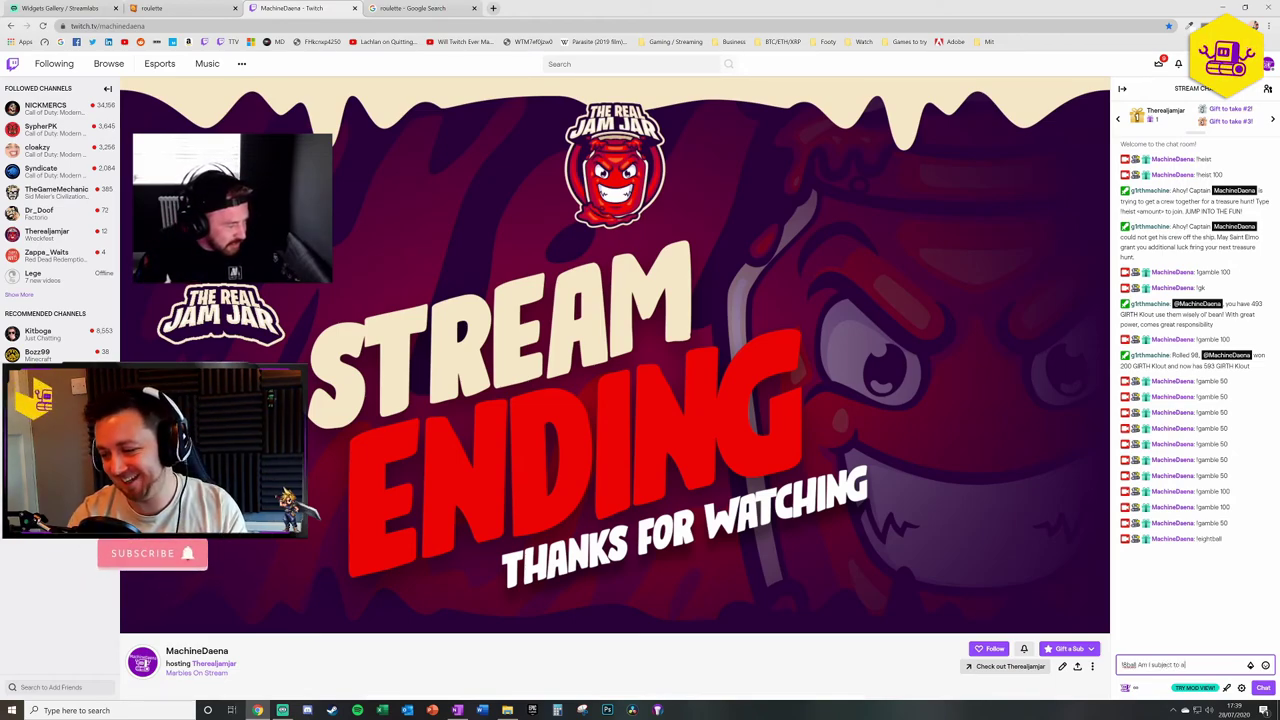
text( 60 second cooldown?)
key(ctrl+a)
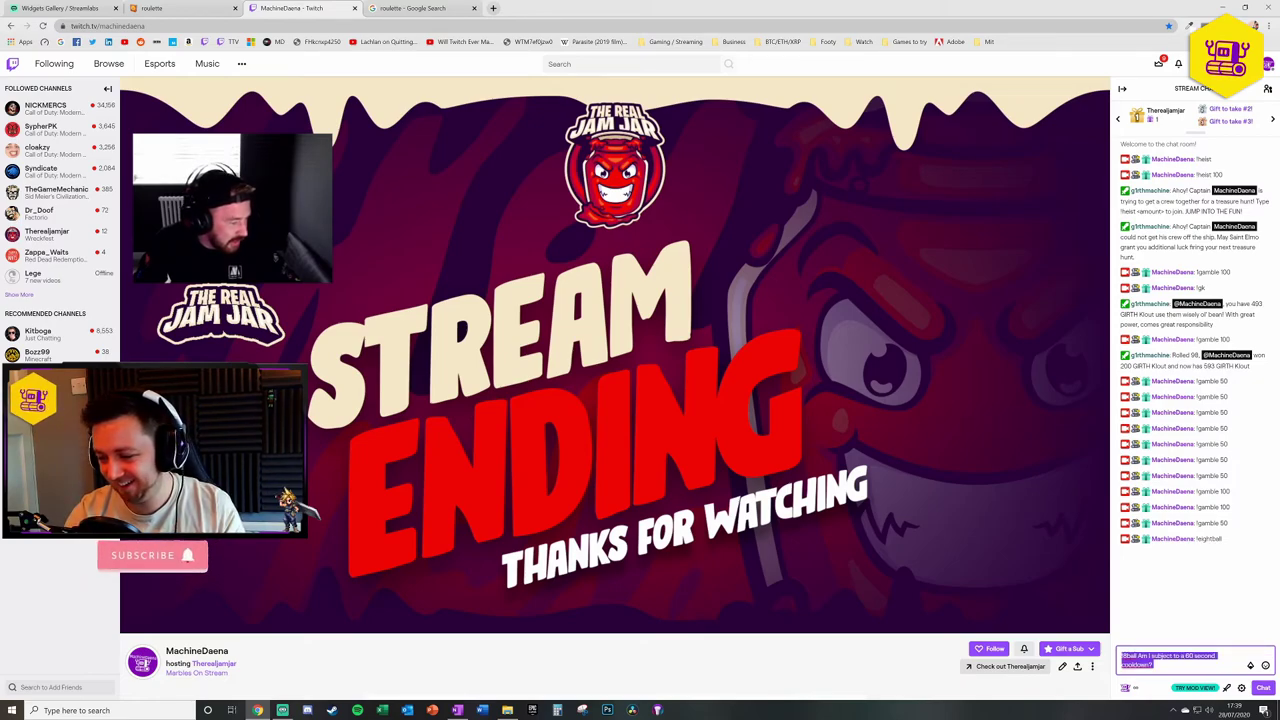
key(Return)
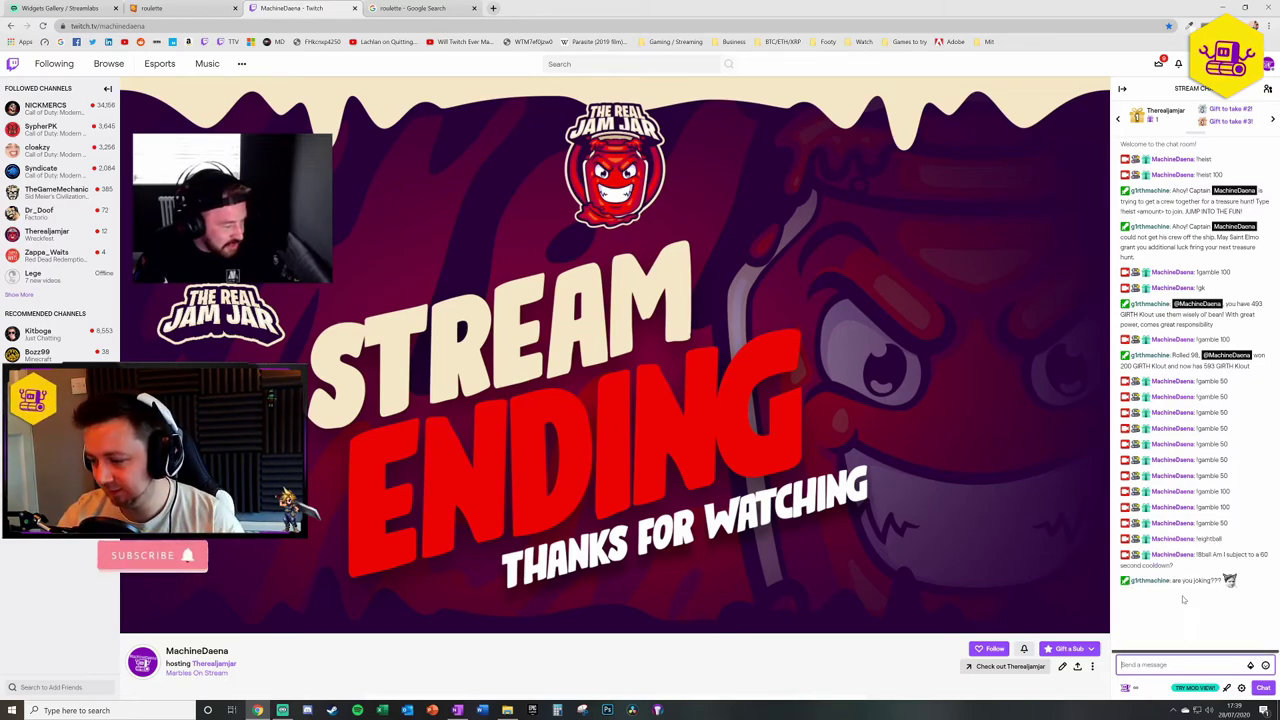
Examine the bot's reply in the chat and compare the !eightball message with the !8ball question
drag(1174, 582, 1232, 586)
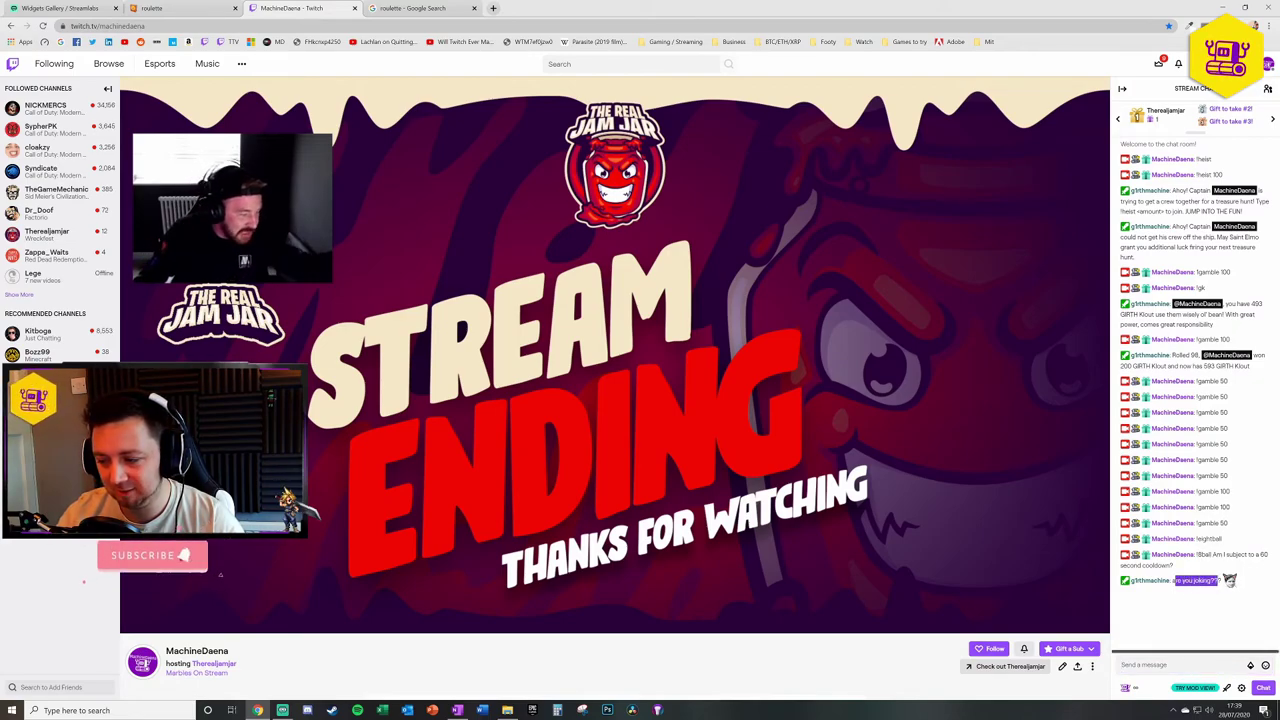
click(1177, 588)
drag(1173, 582, 1218, 582)
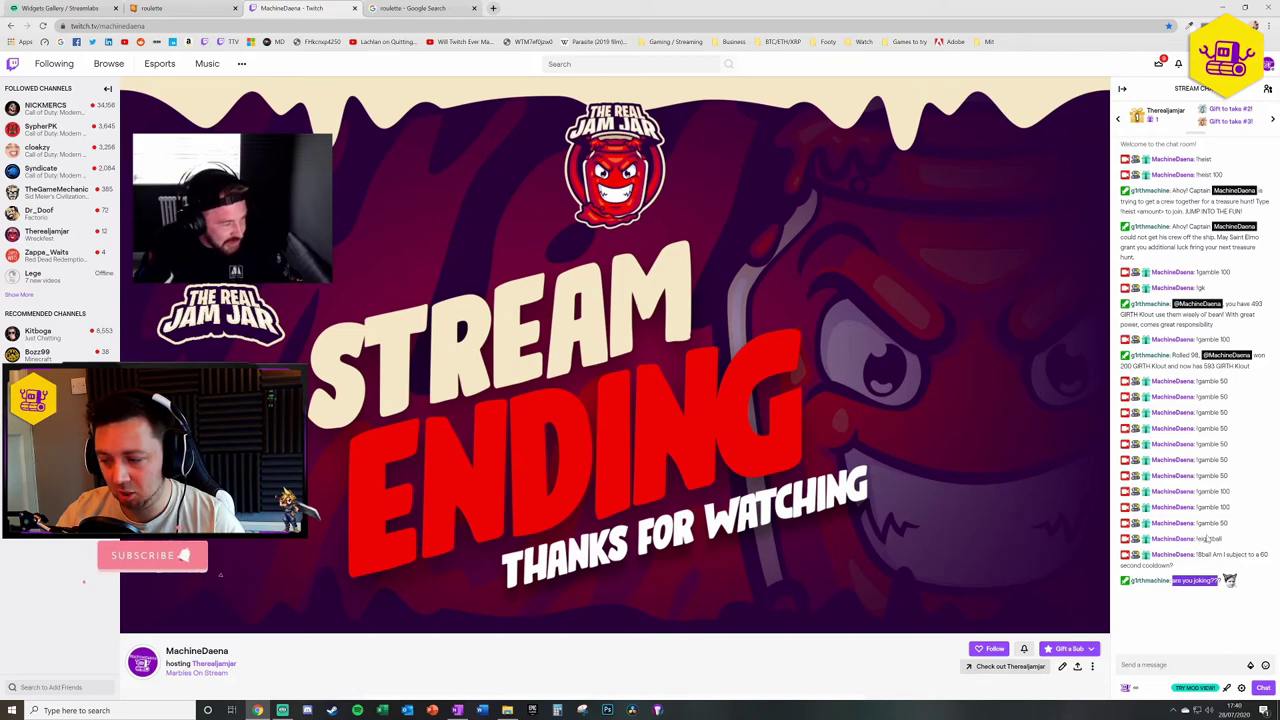
drag(1197, 539, 1228, 546)
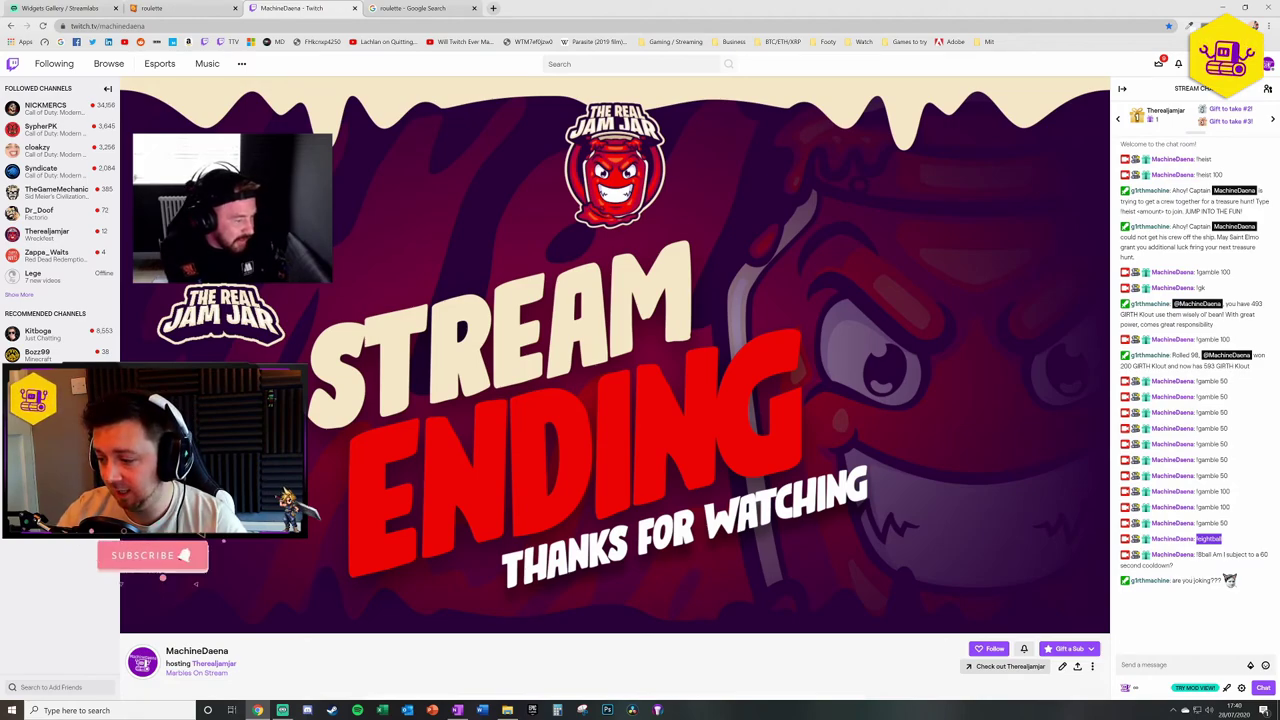
drag(1197, 554, 1228, 555)
click(1222, 557)
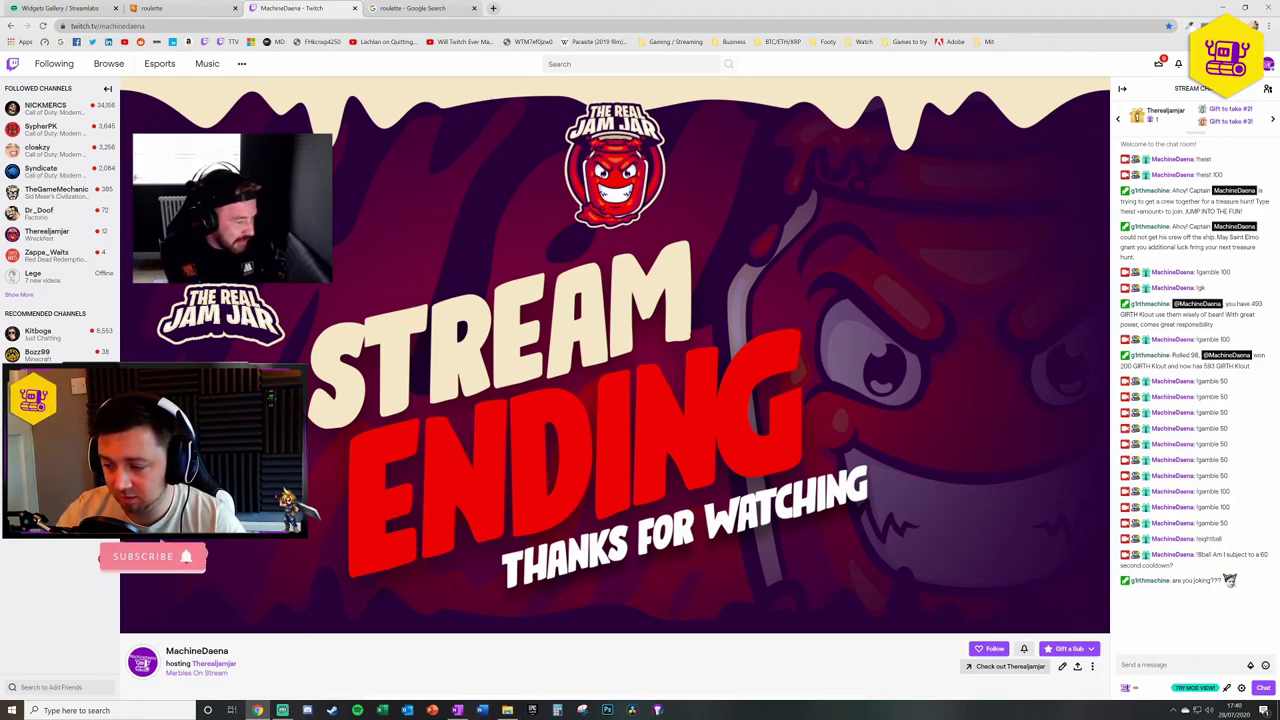
triple_click(1222, 557)
click(1163, 585)
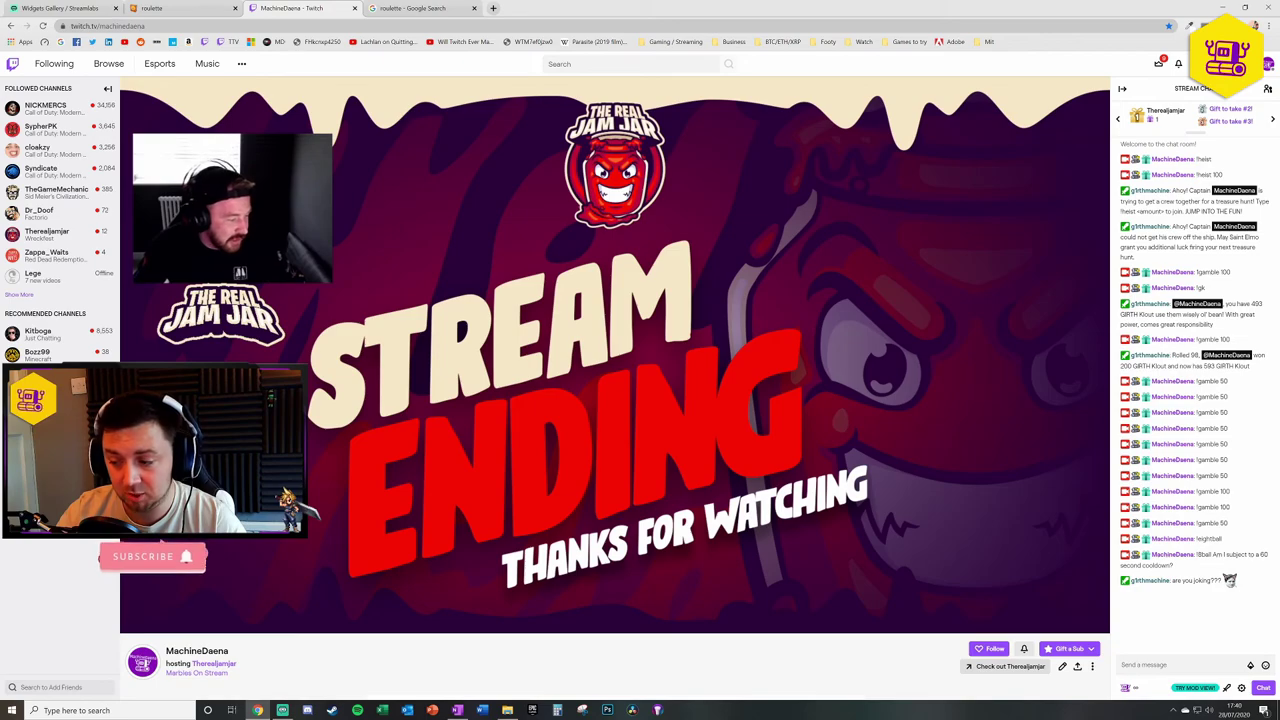
click(1212, 585)
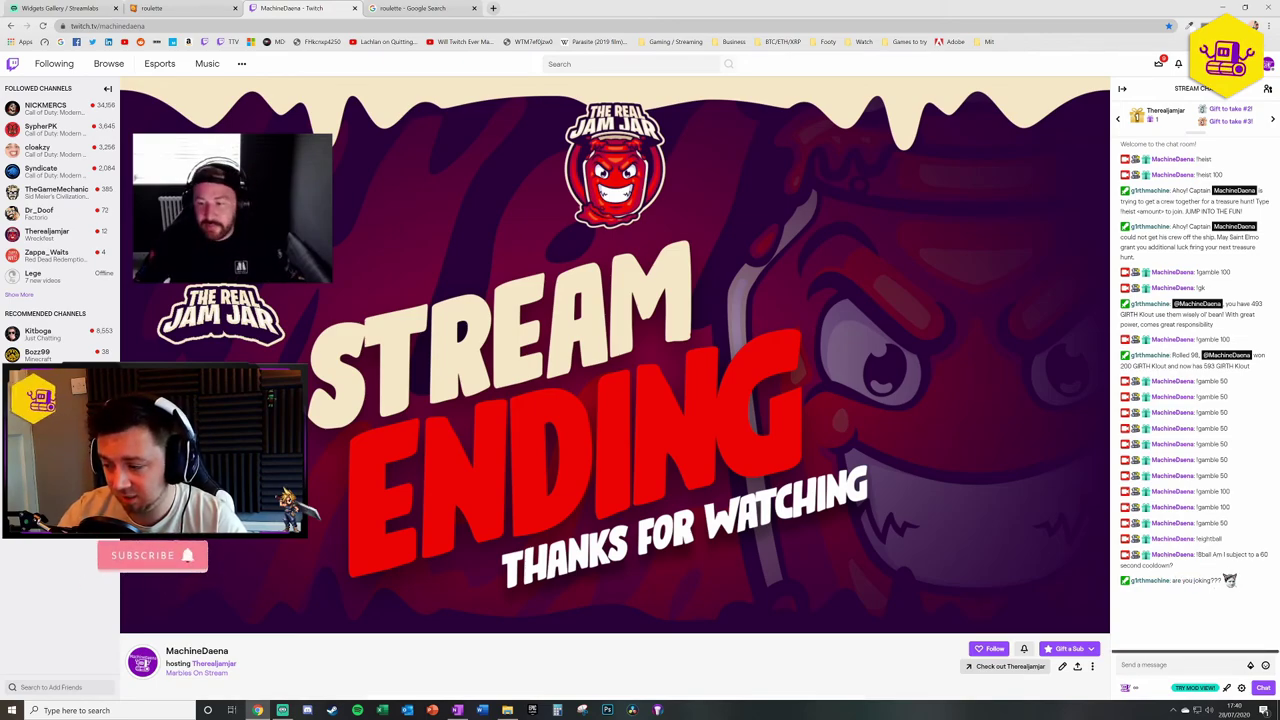
Return to Streamlabs, reopen the Eight Ball preferences and compare their messages and emotes with the bot's reply in the Twitch chat
click(62, 8)
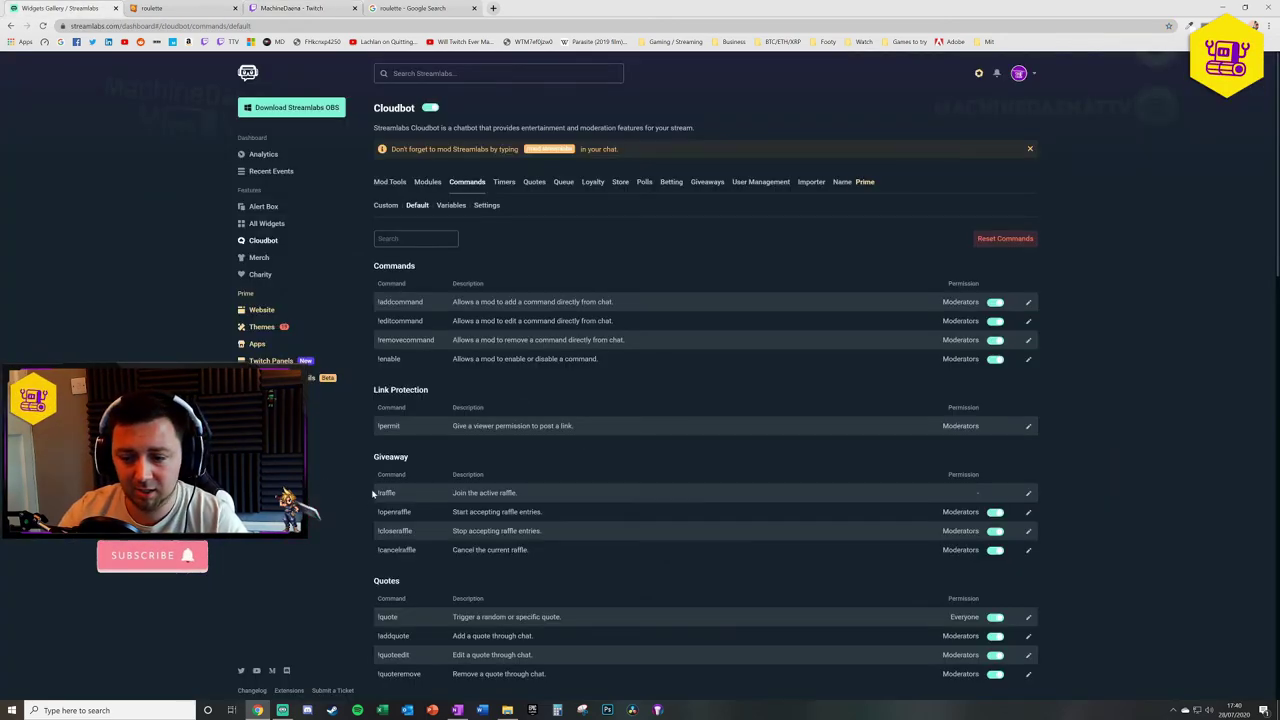
click(428, 183)
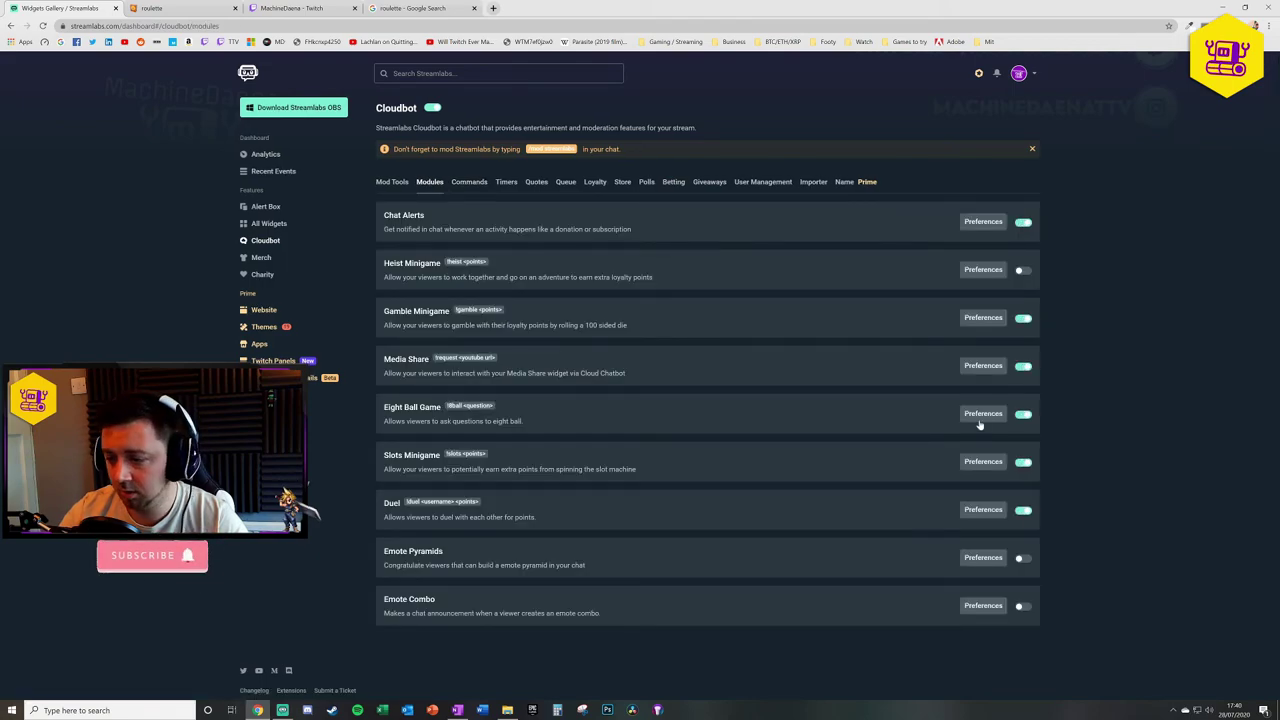
click(982, 414)
drag(380, 413, 448, 416)
click(430, 234)
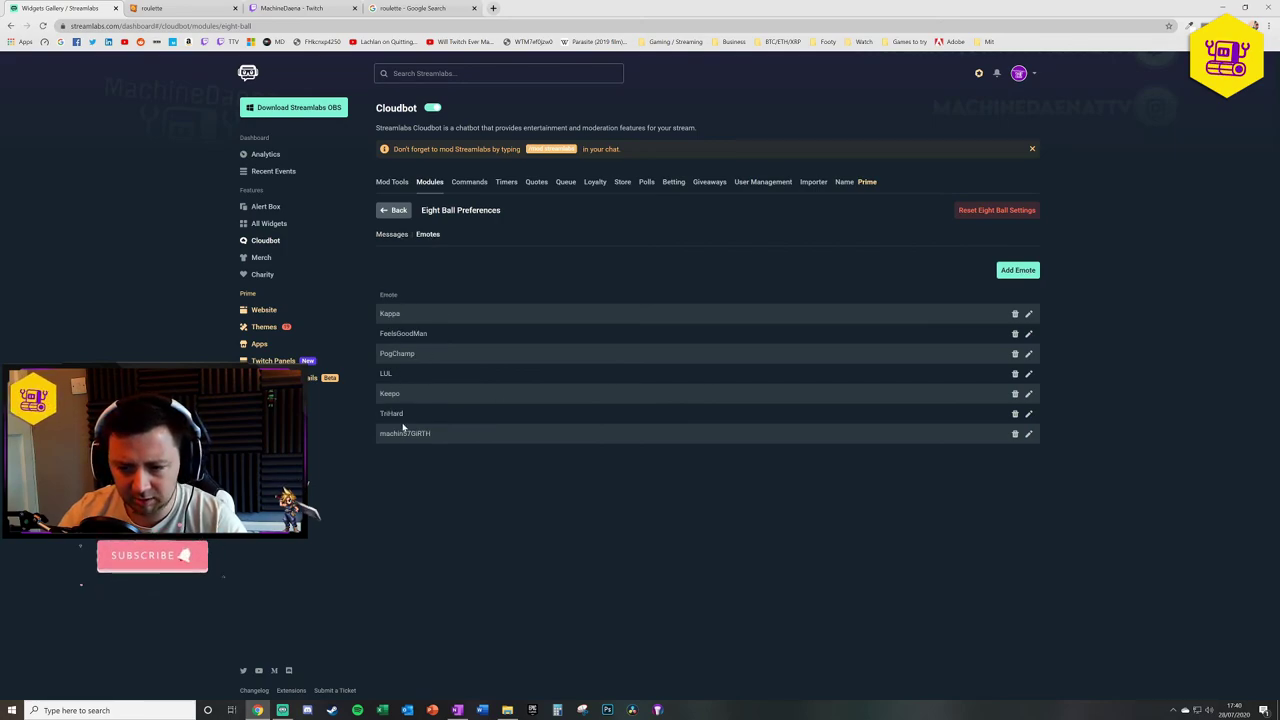
click(295, 8)
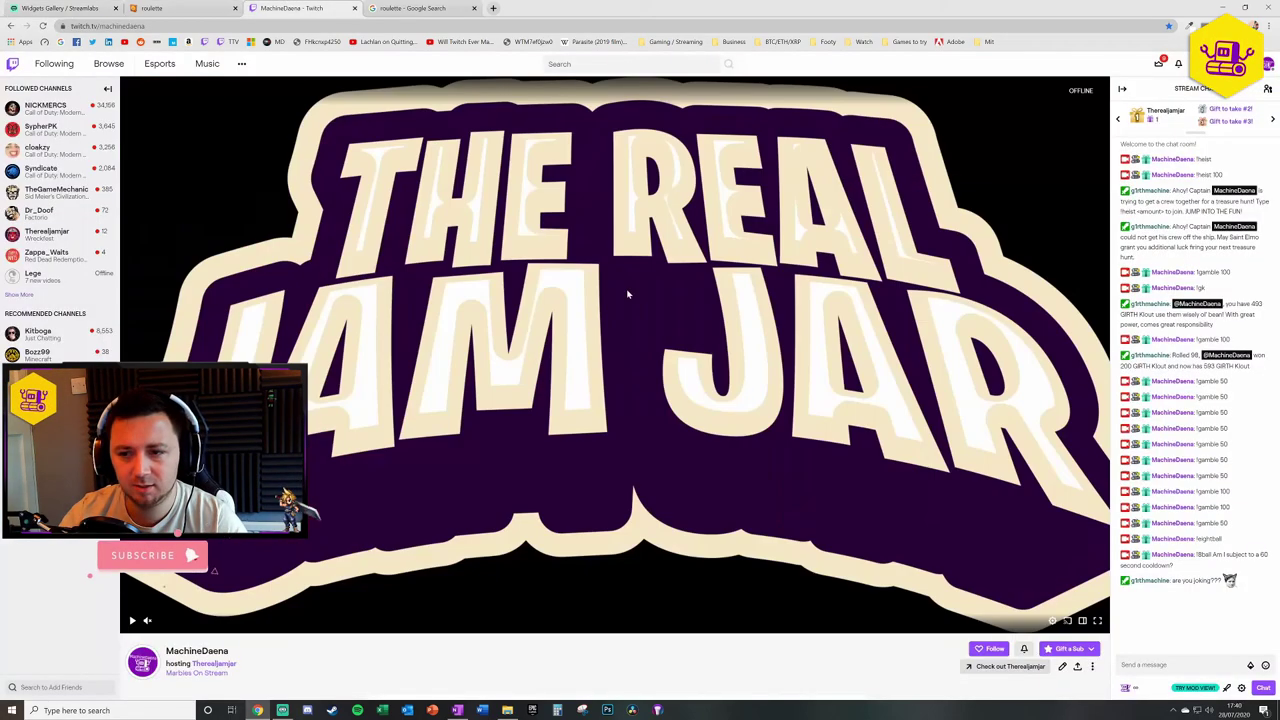
click(52, 8)
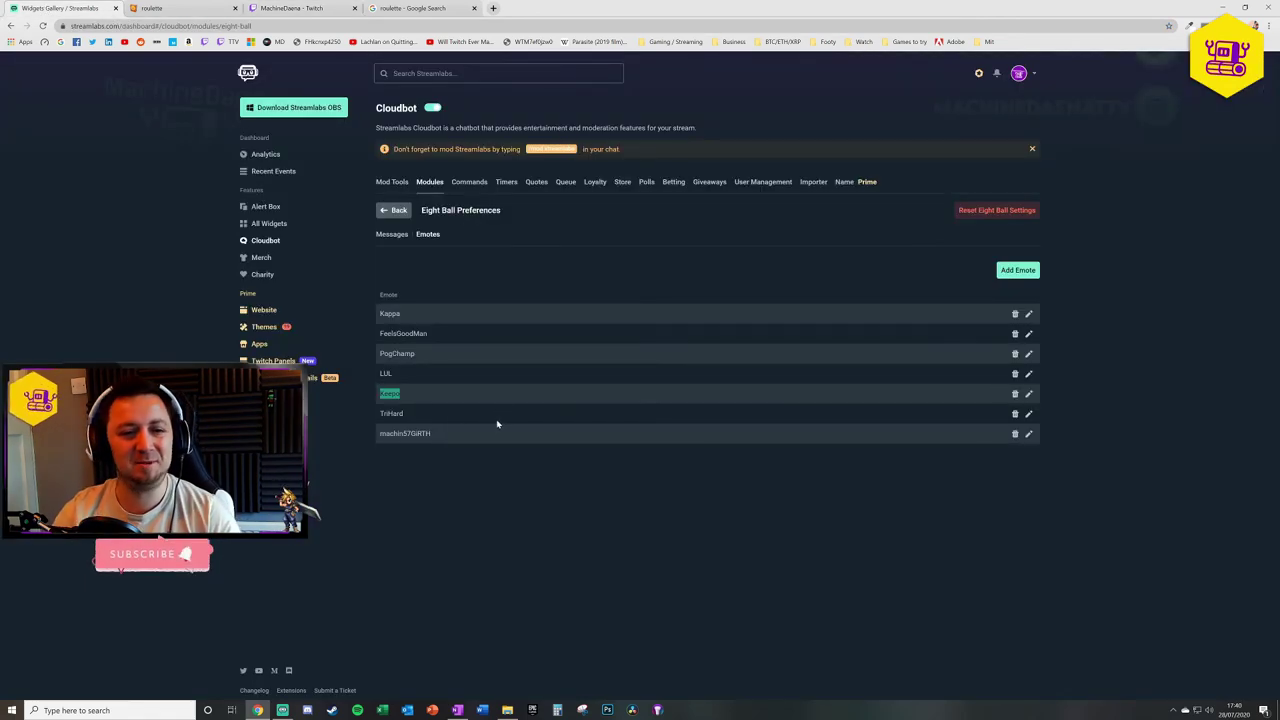